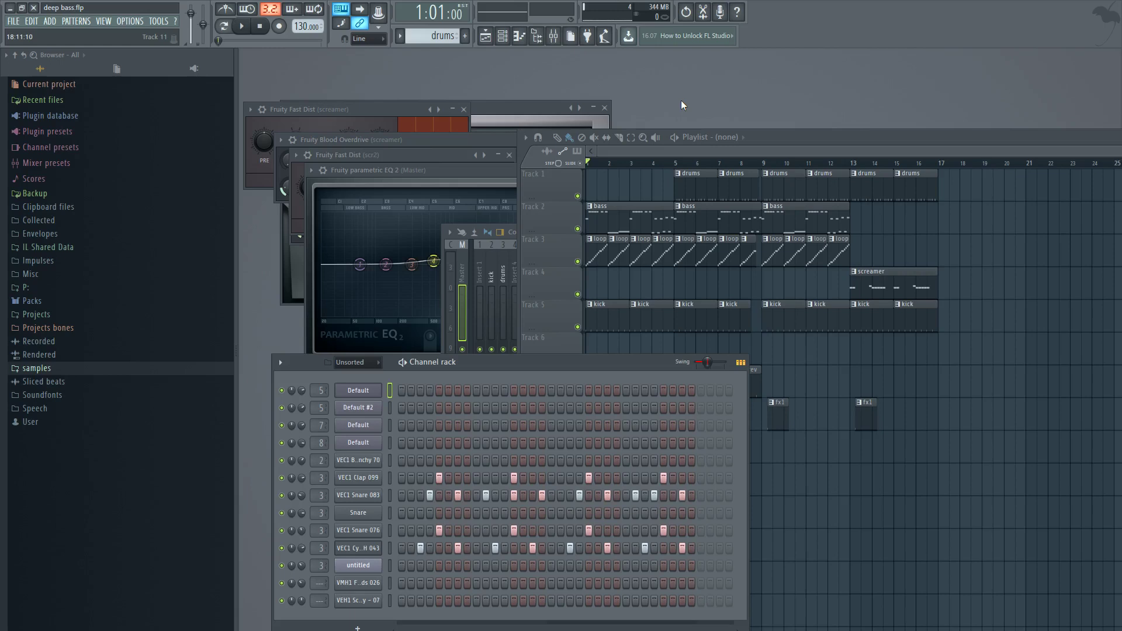
Step: Open the sampler settings of the kick channel and the VEC1 Clap 099 channel to examine their samples
click(391, 464)
click(370, 466)
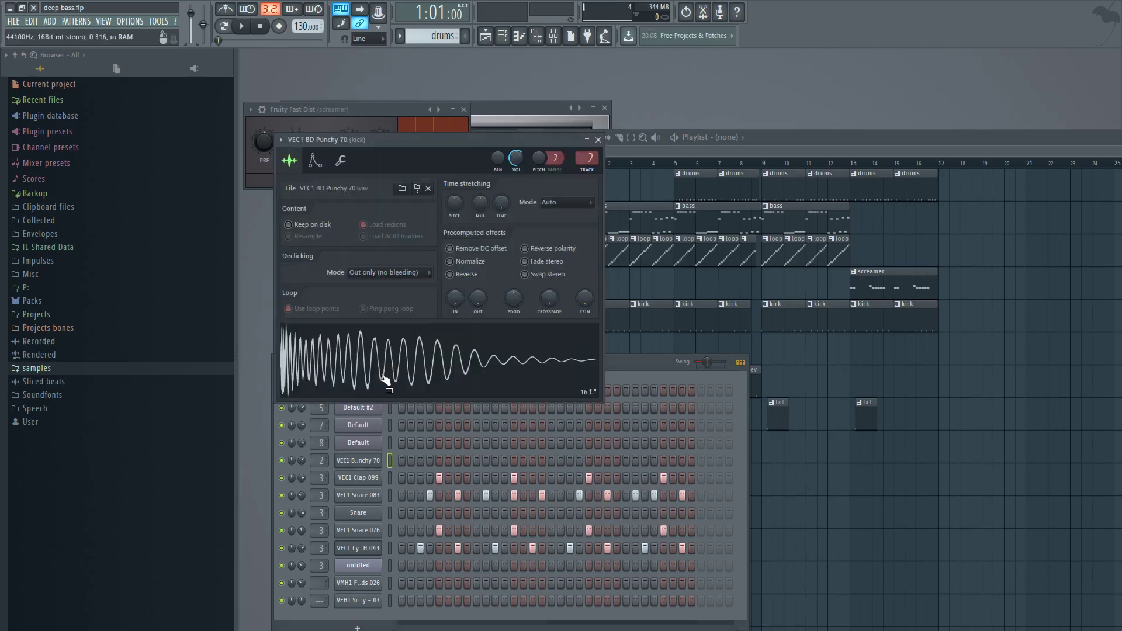
click(363, 478)
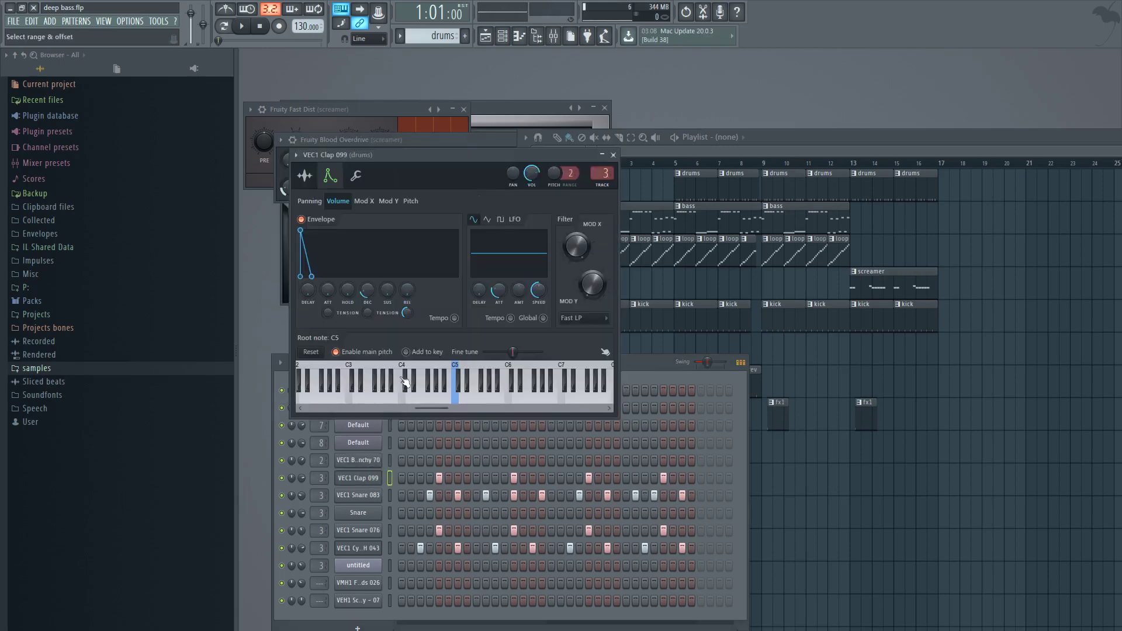
click(456, 398)
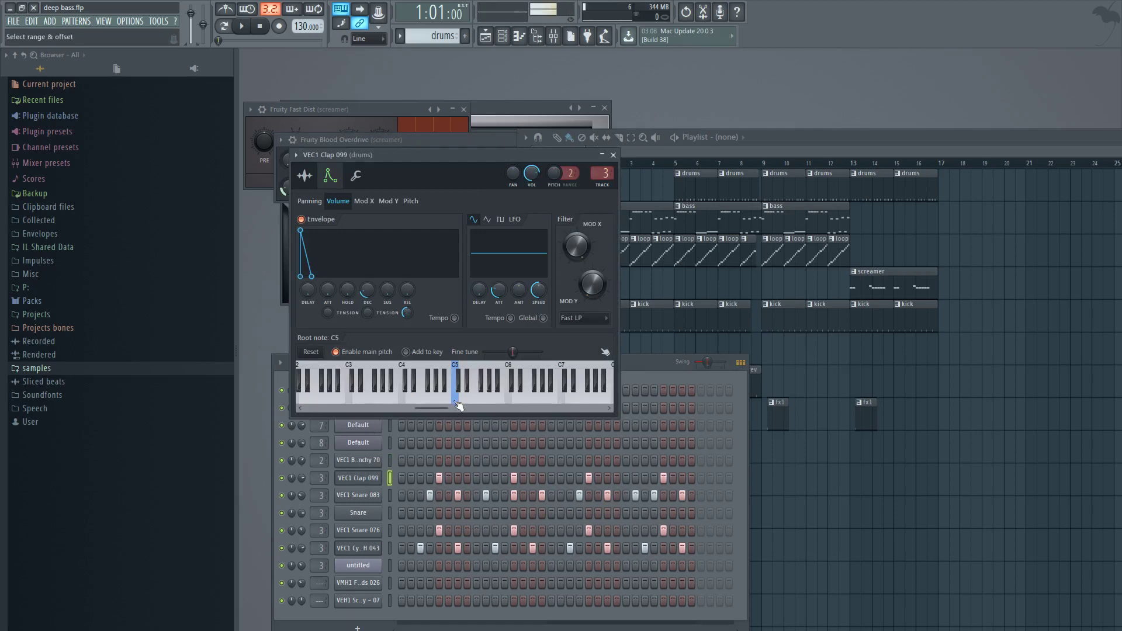
Step: Examine the sampler settings of the Snare, VEC1 Snare 076 and VEC1 Cymbals OH 043 channels, ending with the untitled channel selected
click(358, 507)
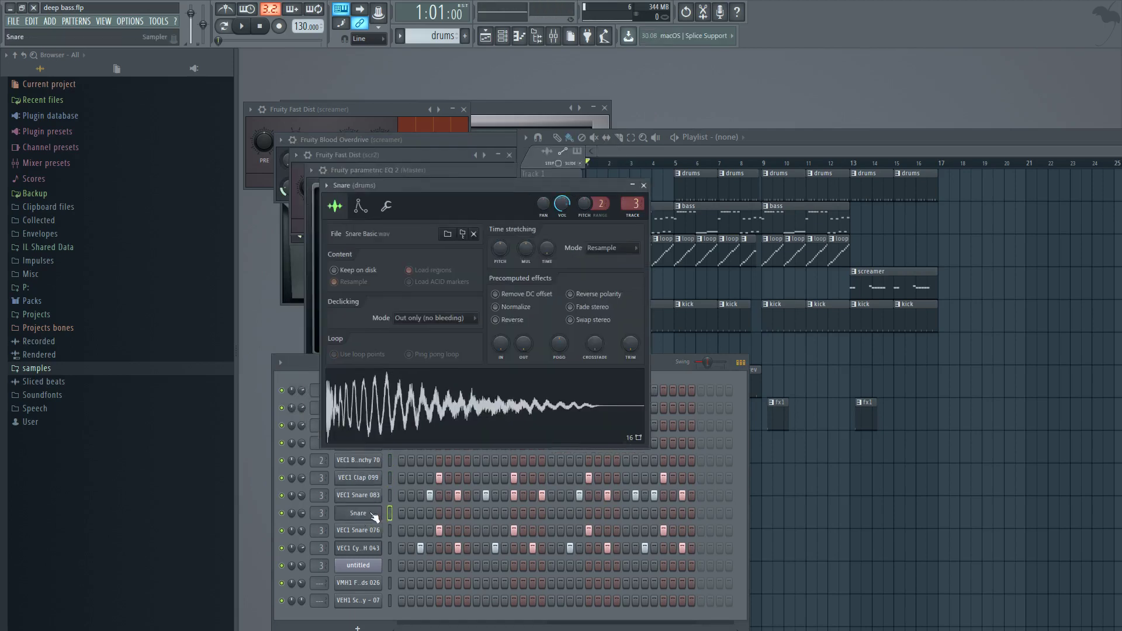
click(433, 419)
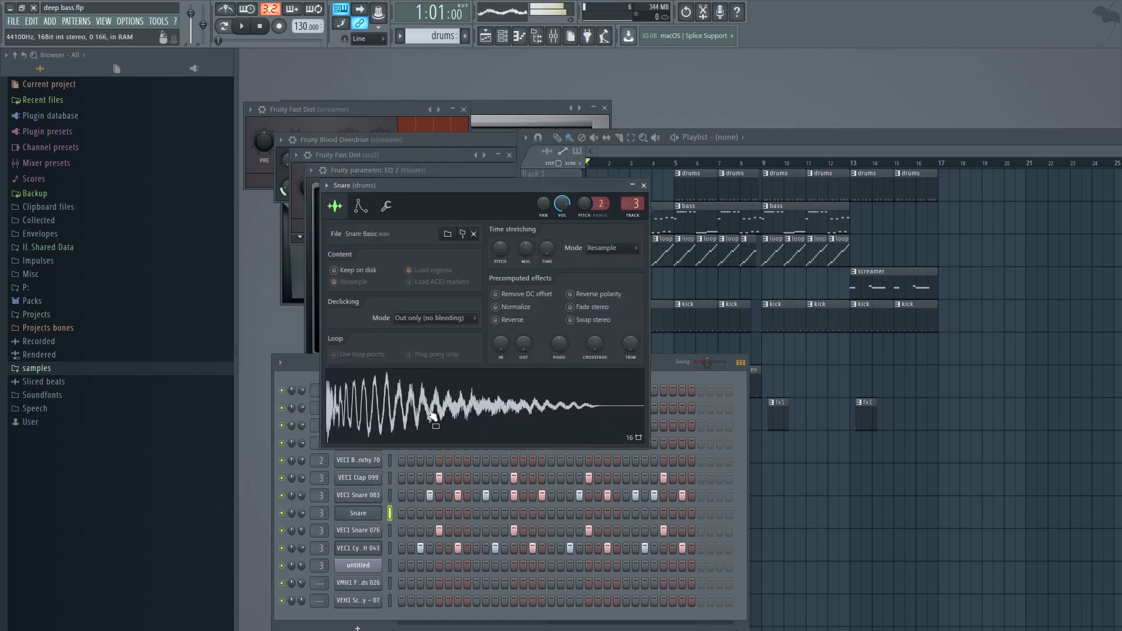
click(367, 530)
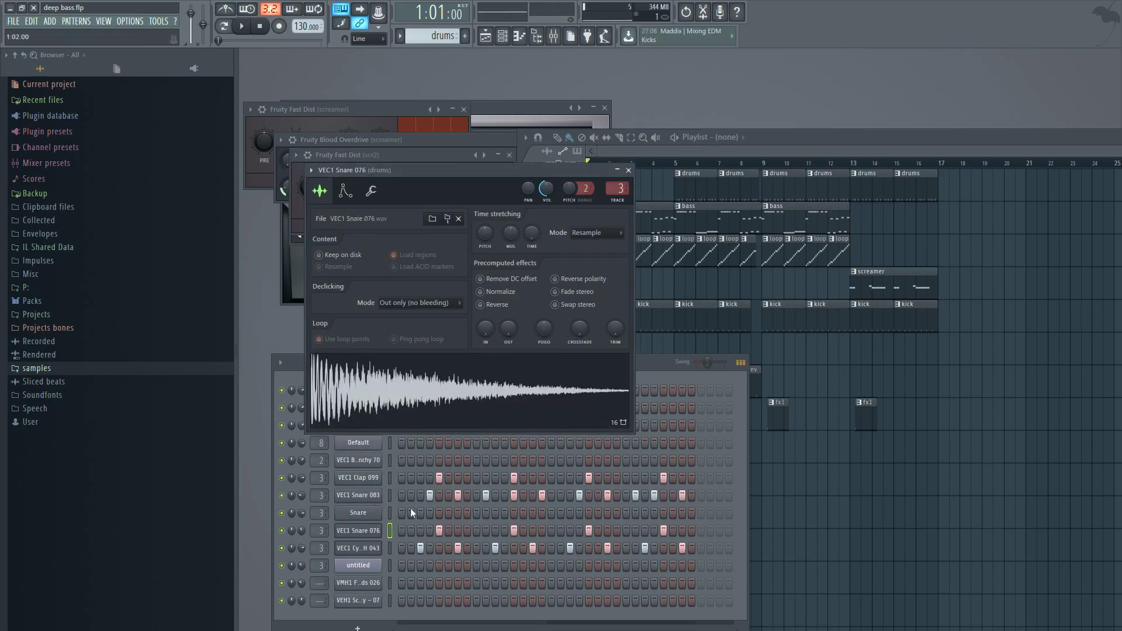
click(371, 549)
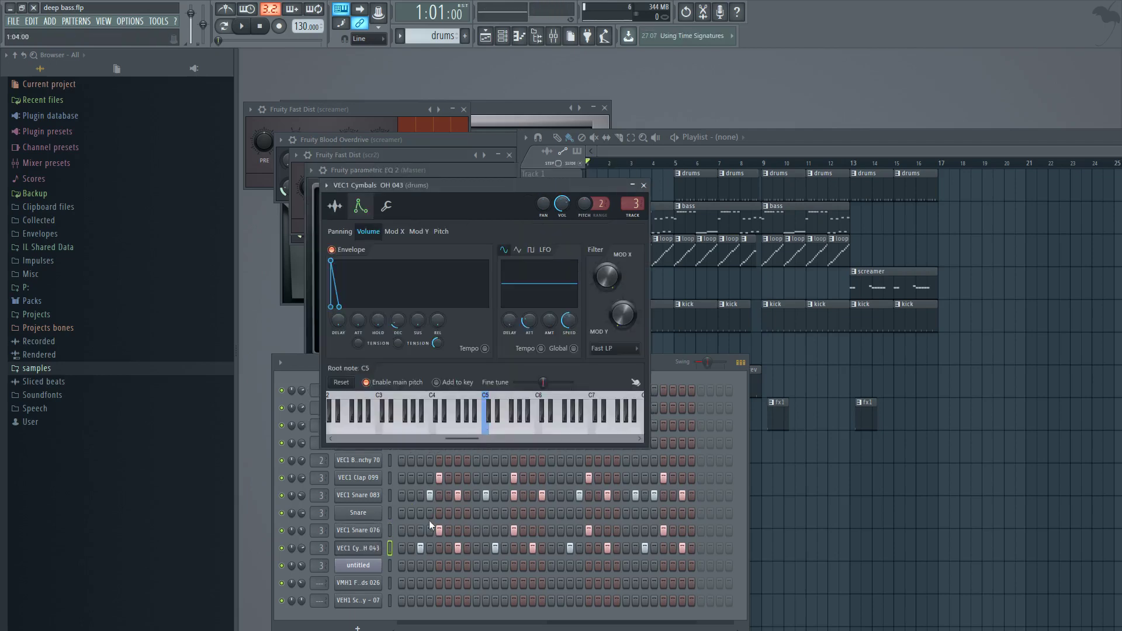
click(391, 559)
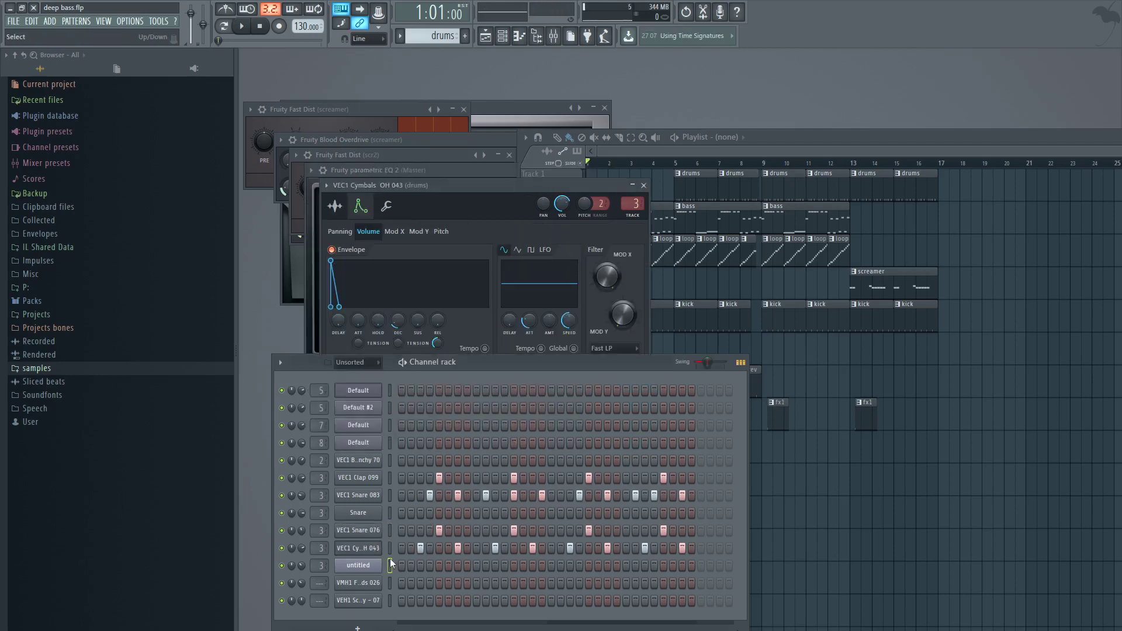
Step: Audition the four synth channels at the head of the channel rack one by one with test notes
click(390, 391)
key(r)
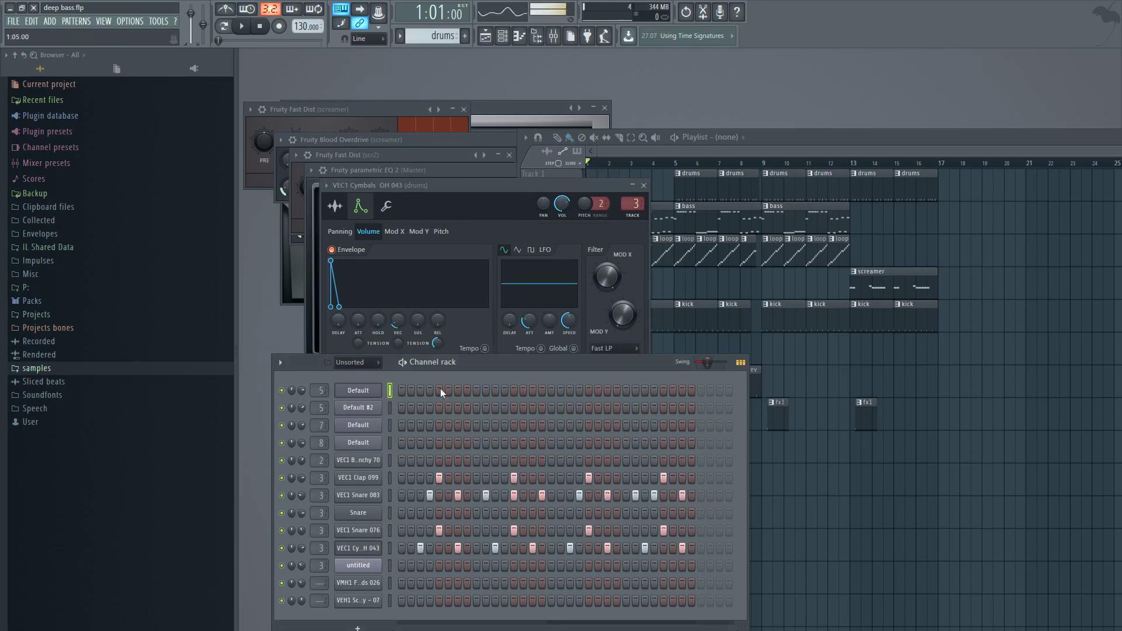
key(r)
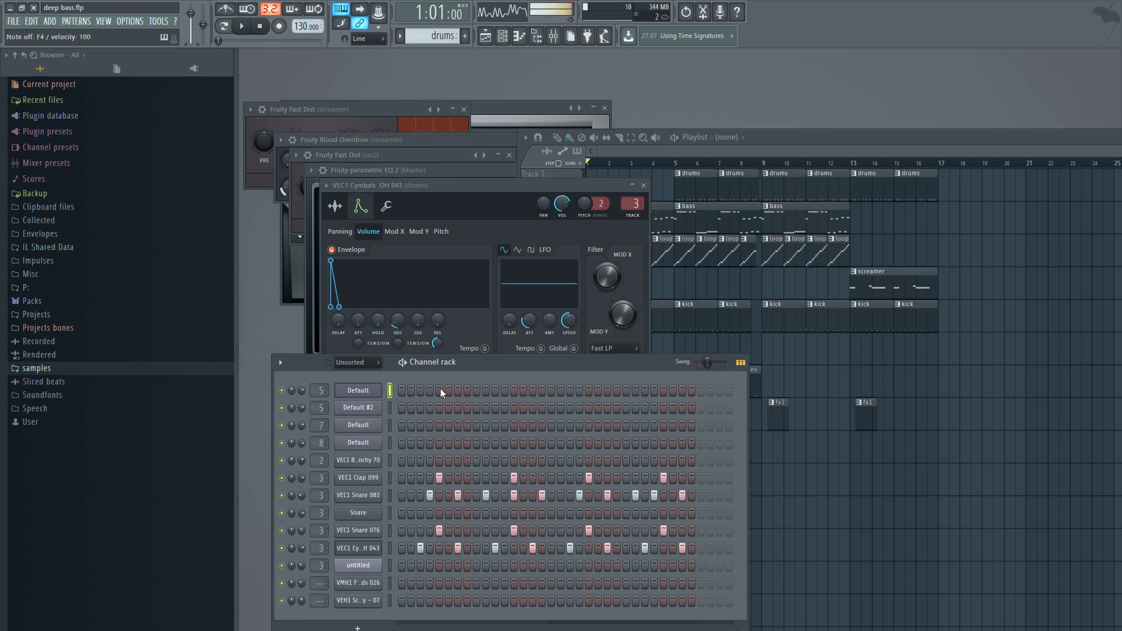
click(390, 408)
key(b)
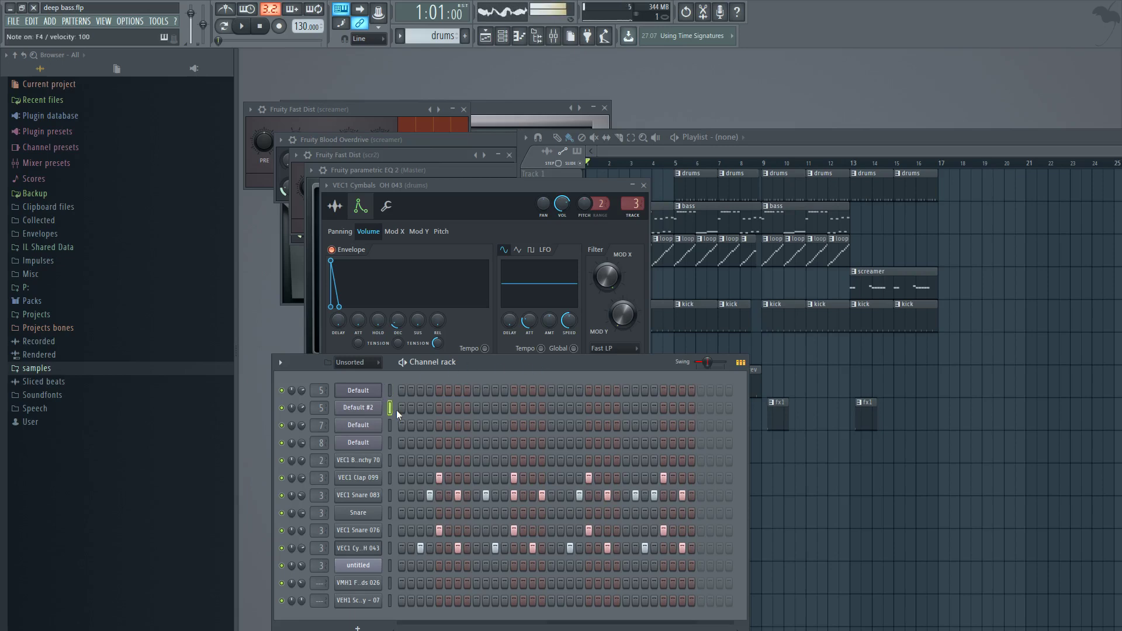
key(b)
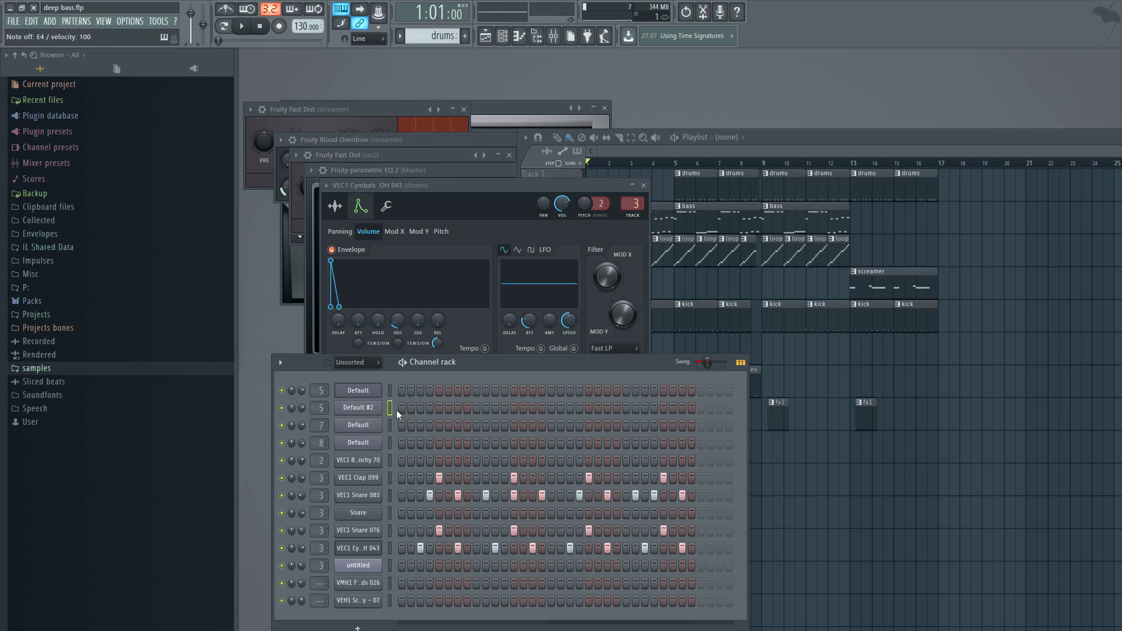
click(389, 425)
key(c)
click(389, 442)
key(c)
key(c)
Step: Play the playlist arrangement from the start to hear the whole track, and stop playback
drag(794, 135, 780, 139)
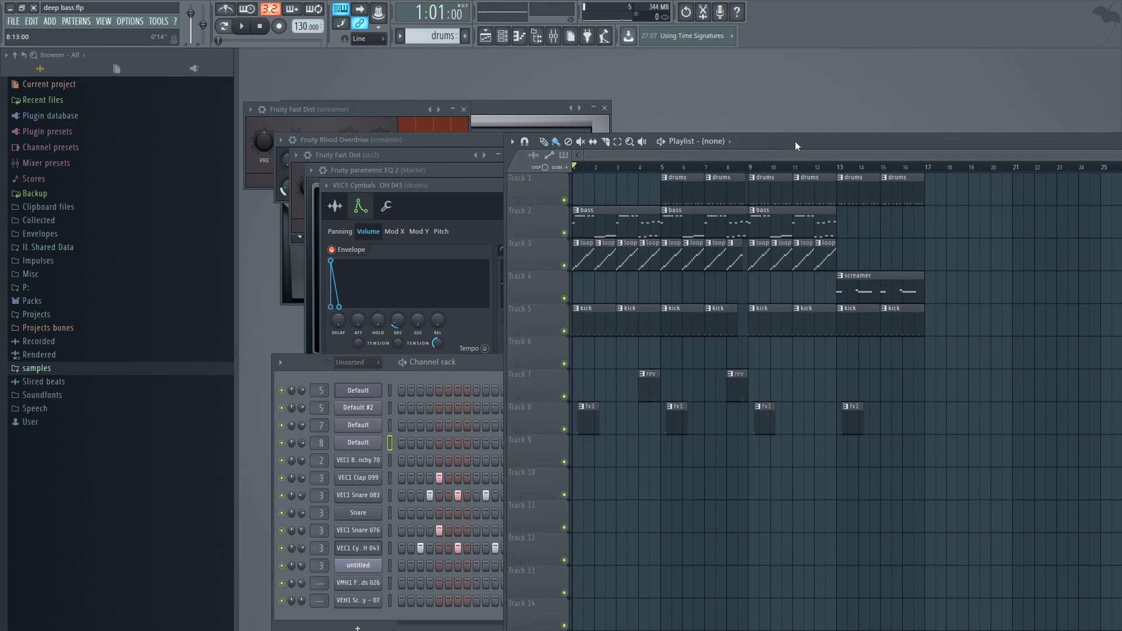
click(242, 27)
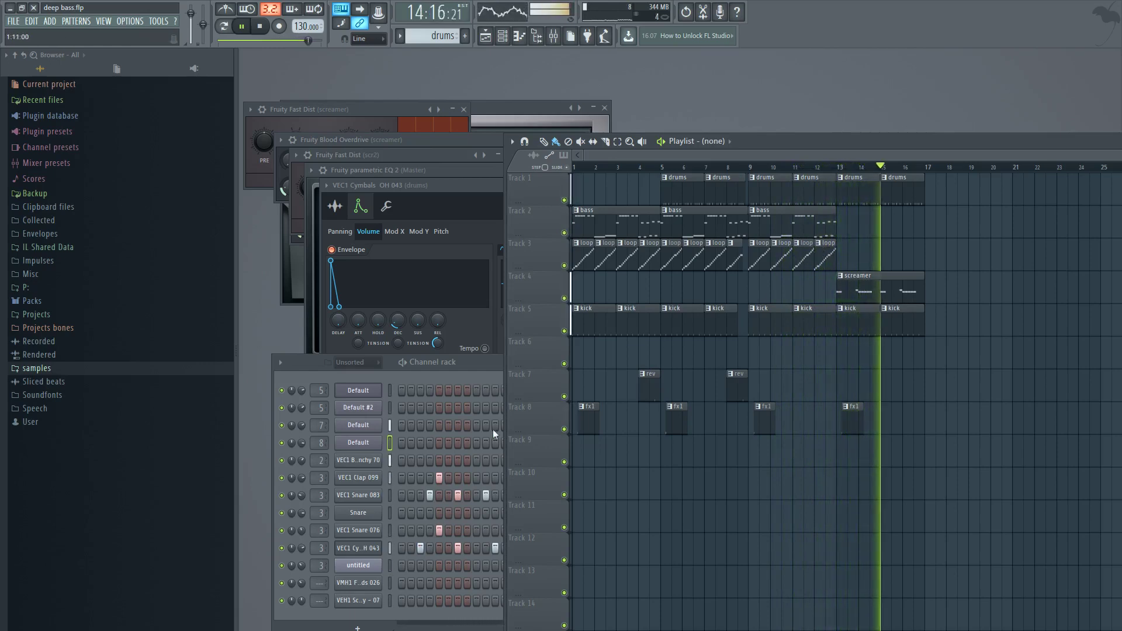
click(303, 441)
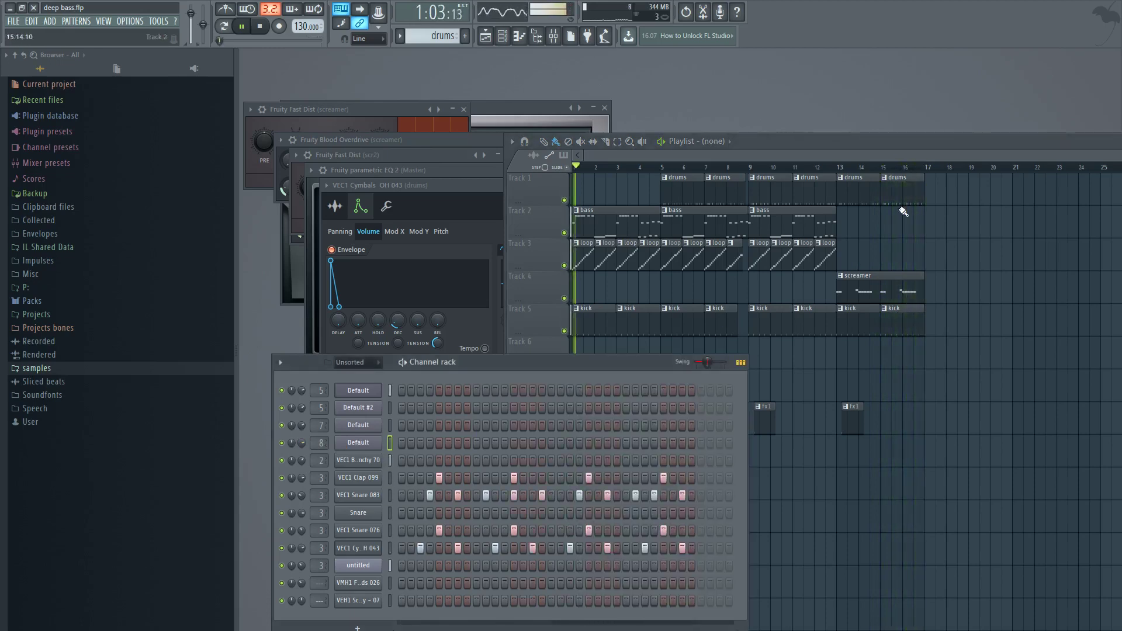
click(261, 27)
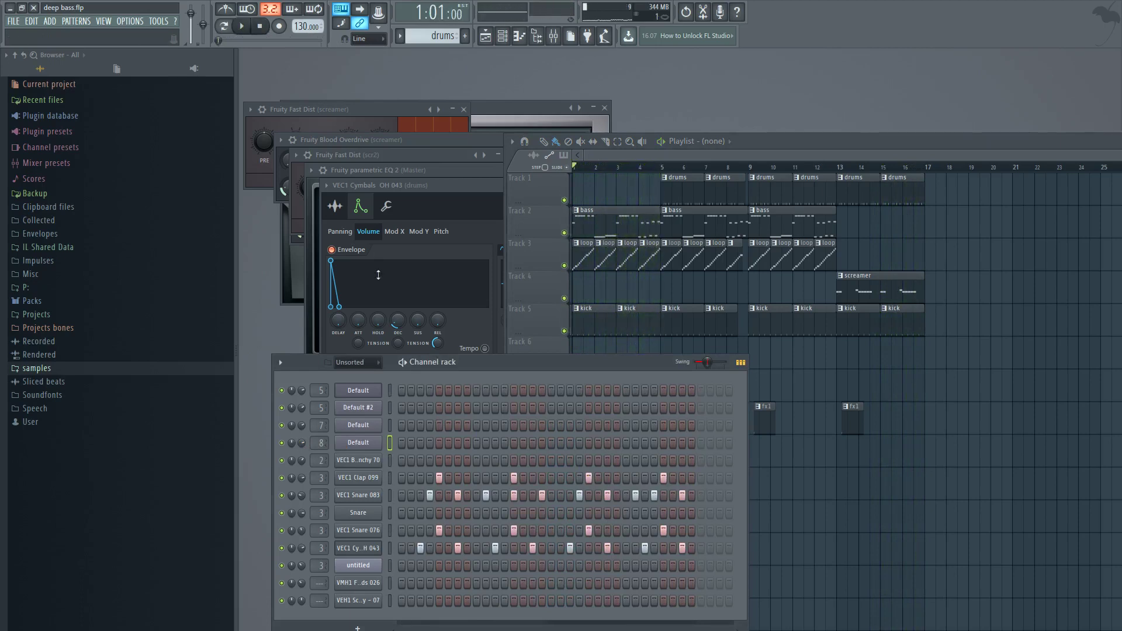
Step: Open the first Default channel's Sytrus synth beside the channel rack and audition it with a few notes
click(389, 391)
right_click(389, 392)
click(389, 392)
click(364, 390)
drag(532, 161, 615, 222)
key(n)
key(m)
key(n)
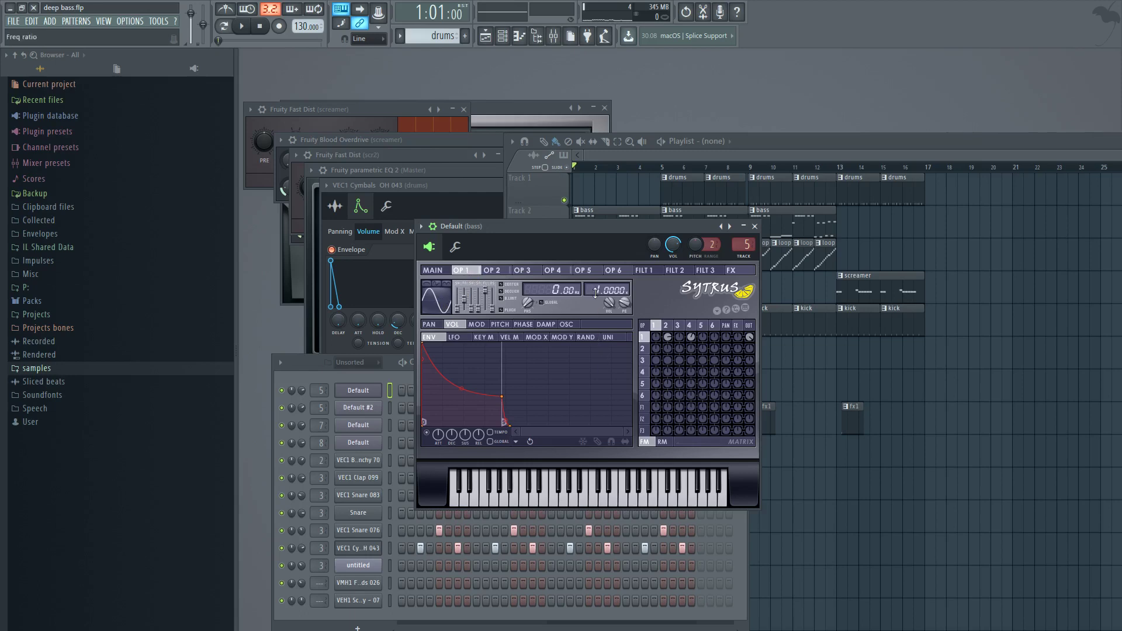
Step: Examine the bass patch's main page, including its master pitch, and the settings of operators 1 and 2
click(444, 272)
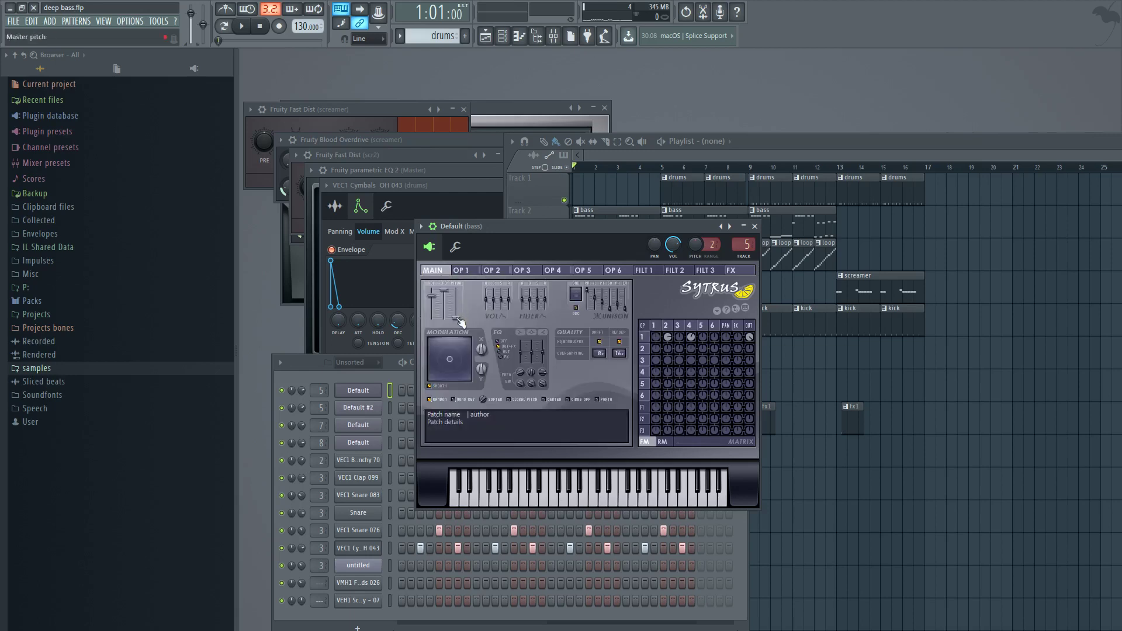
drag(458, 321, 459, 317)
click(460, 271)
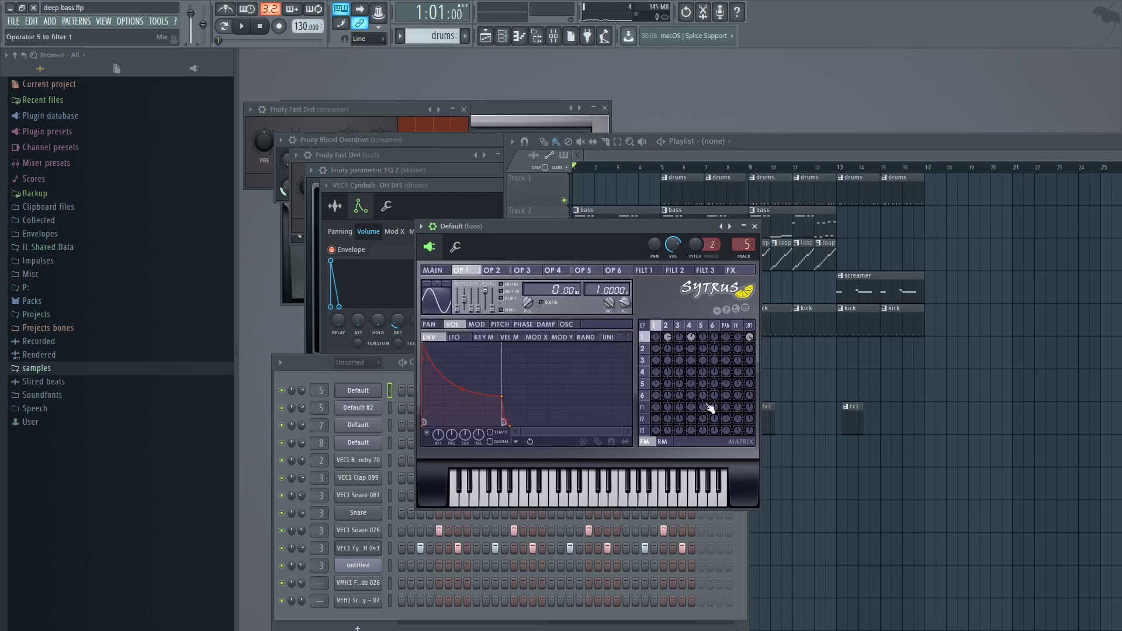
click(499, 272)
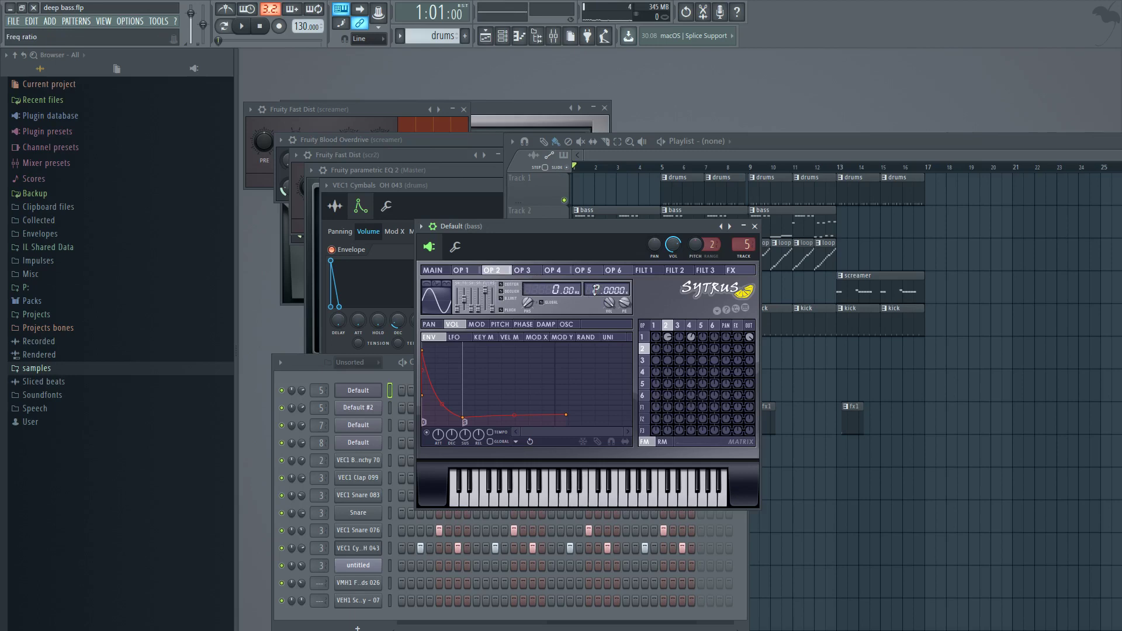
click(468, 270)
click(490, 270)
Step: Show operator 4's volume envelope and audition the bass patch with repeated notes
click(560, 272)
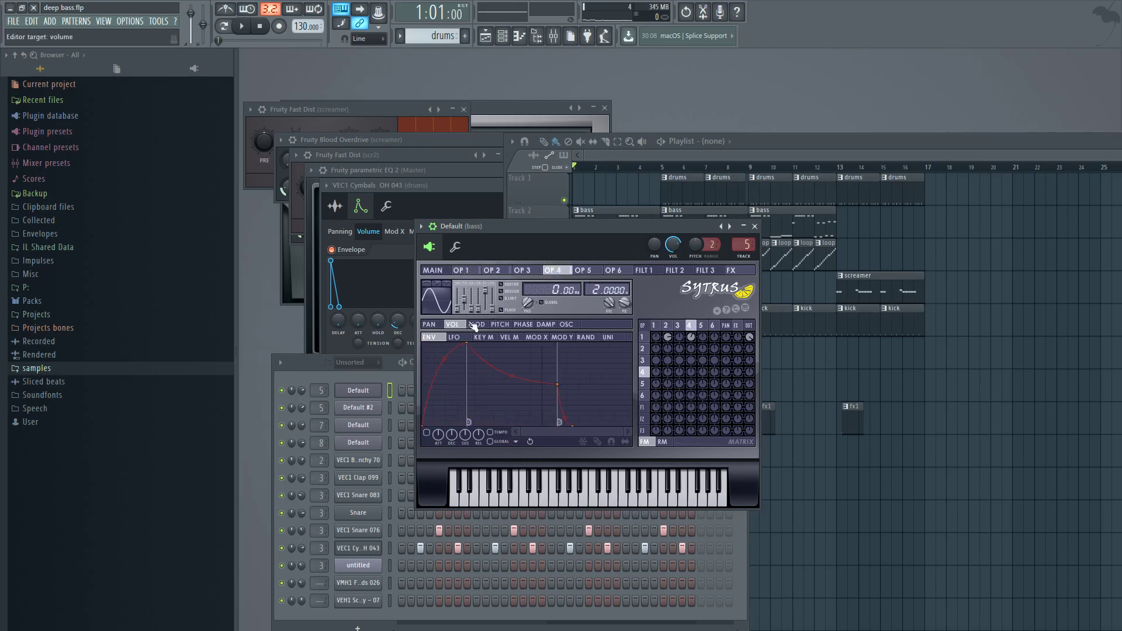
key(m)
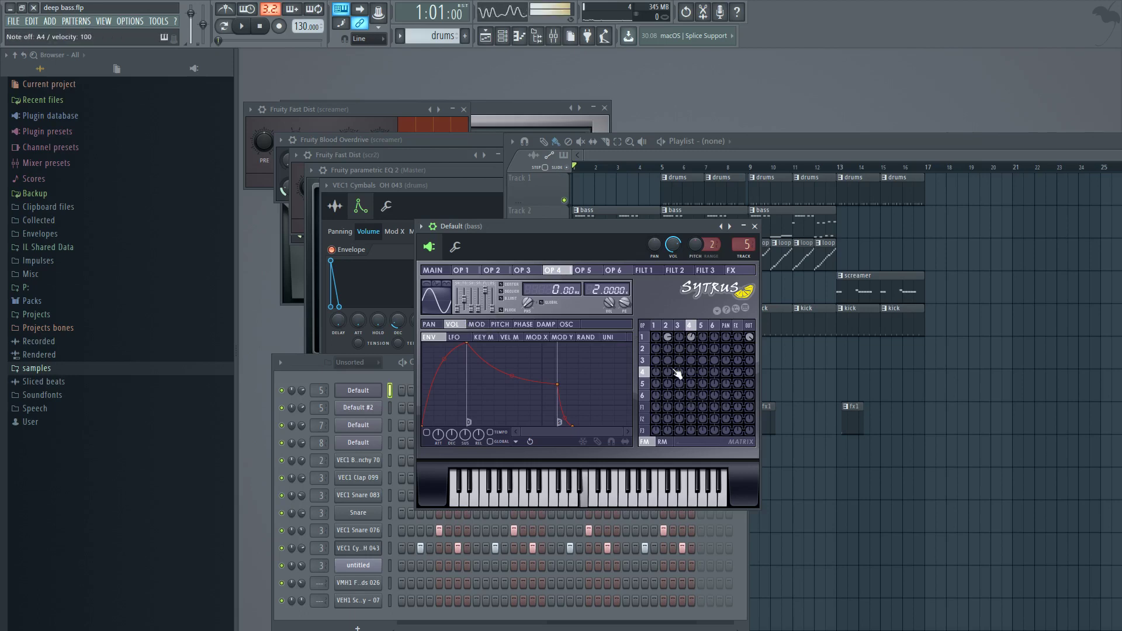
key(n)
key(m)
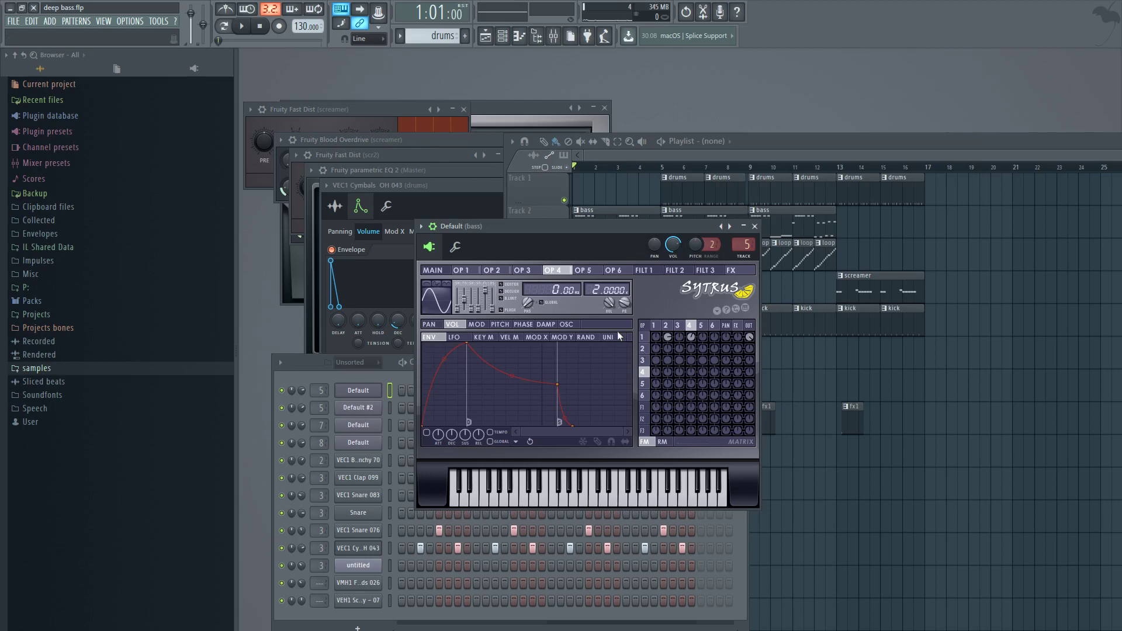
key(v)
key(v)
key(v)
Step: Adjust the FM amount from operator 4 to operator 1 in the matrix while auditioning repeated notes
key(v)
key(v)
key(v)
drag(691, 338, 691, 322)
key(v)
key(v)
key(v)
key(v)
key(v)
key(v)
key(v)
key(v)
key(v)
key(v)
key(v)
Step: Adjust the FM amount from operator 2 to operator 1 in the matrix while playing test notes
drag(667, 337, 667, 337)
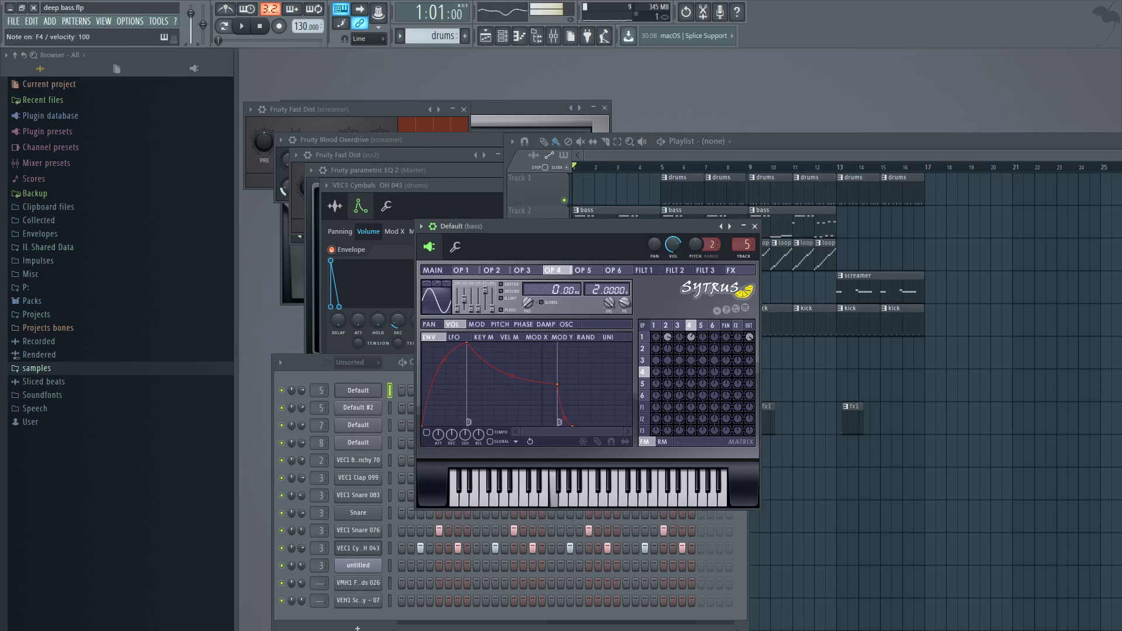
key(v)
key(v)
drag(668, 336, 667, 345)
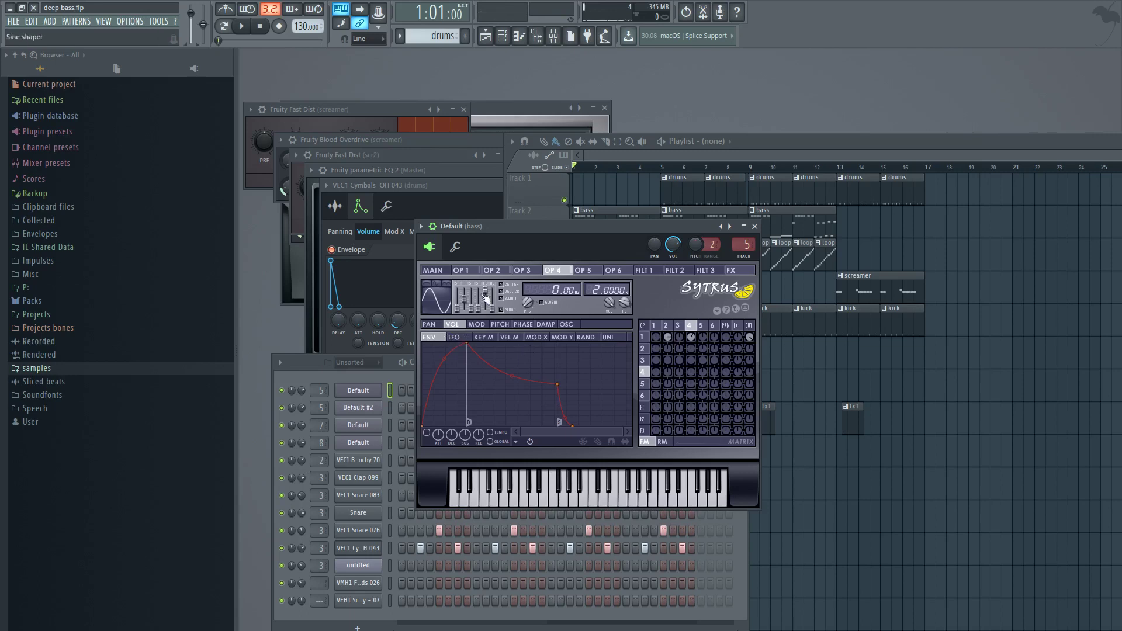
Step: Show operator 2's volume envelope and listen to its effect with alternating test notes
click(498, 271)
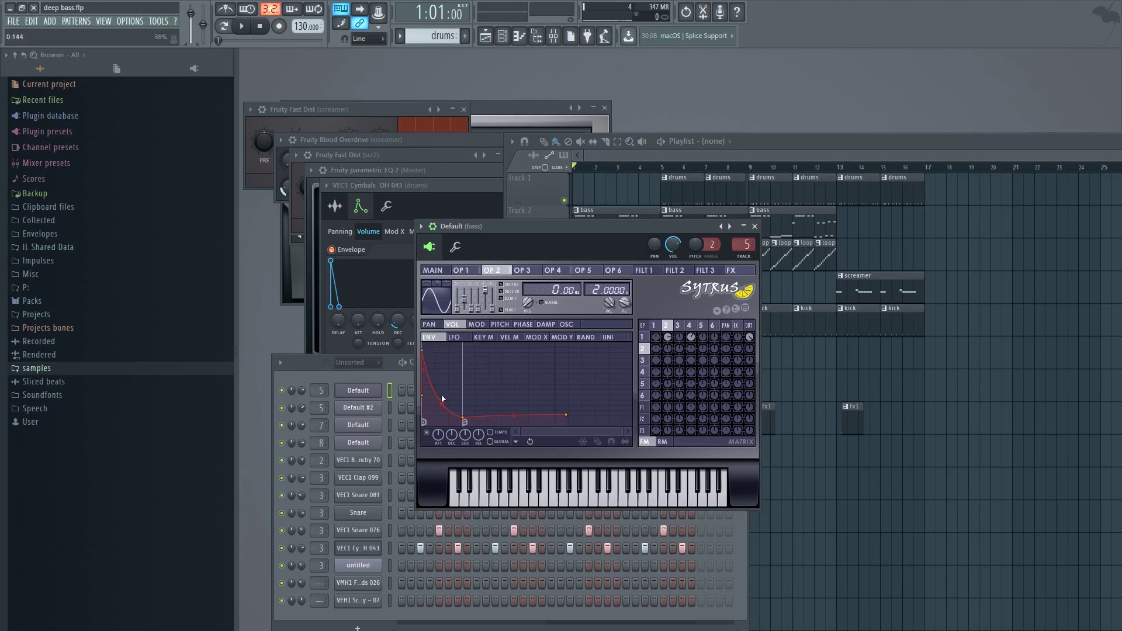
key(v)
key(b)
key(v)
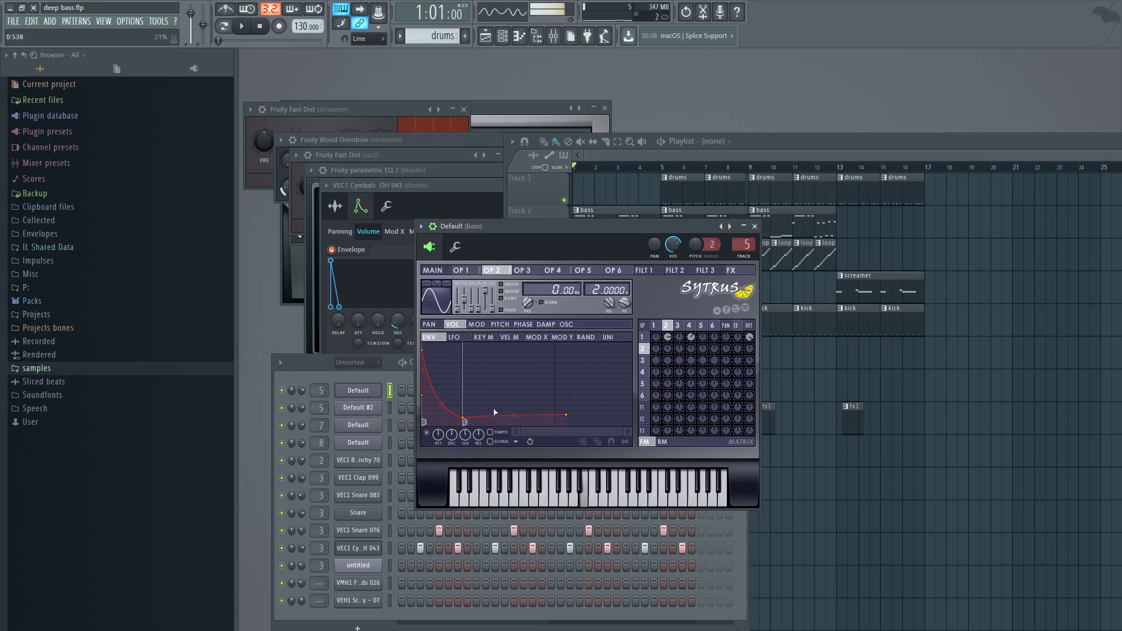
key(b)
key(v)
key(v)
key(v)
key(v)
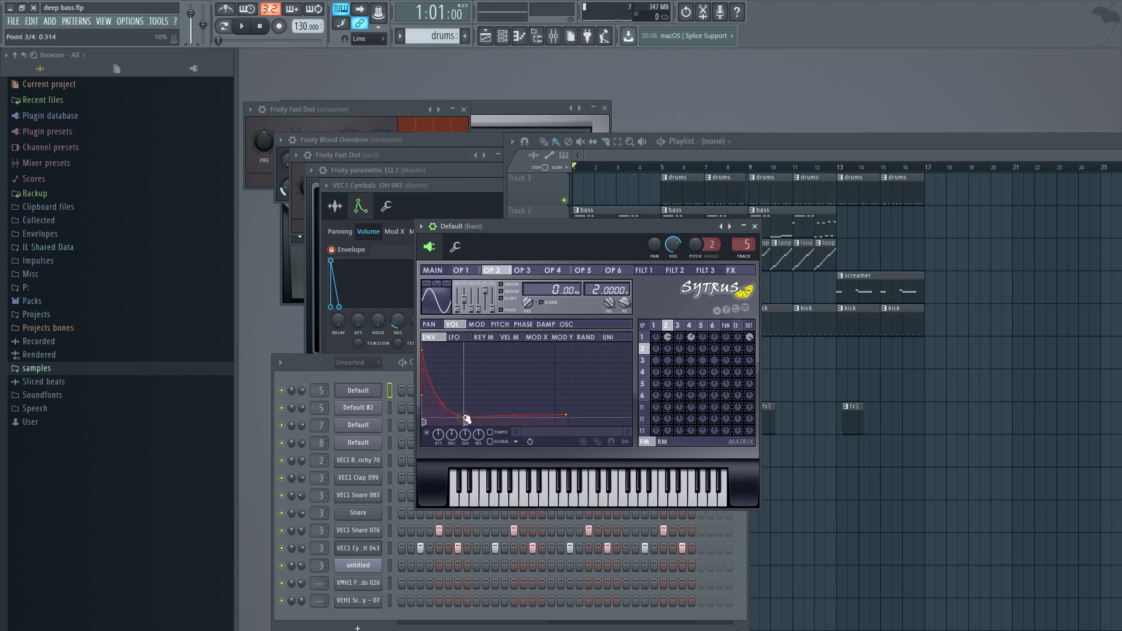
Step: Move the third point of operator 2's volume envelope slightly earlier and audition the shortened decay with repeated notes
mouse_move(465, 417)
mouse_down()
mouse_move(486, 414)
mouse_move(484, 378)
mouse_move(474, 418)
mouse_move(460, 417)
mouse_up()
key(n)
key(n)
key(n)
key(n)
key(n)
key(n)
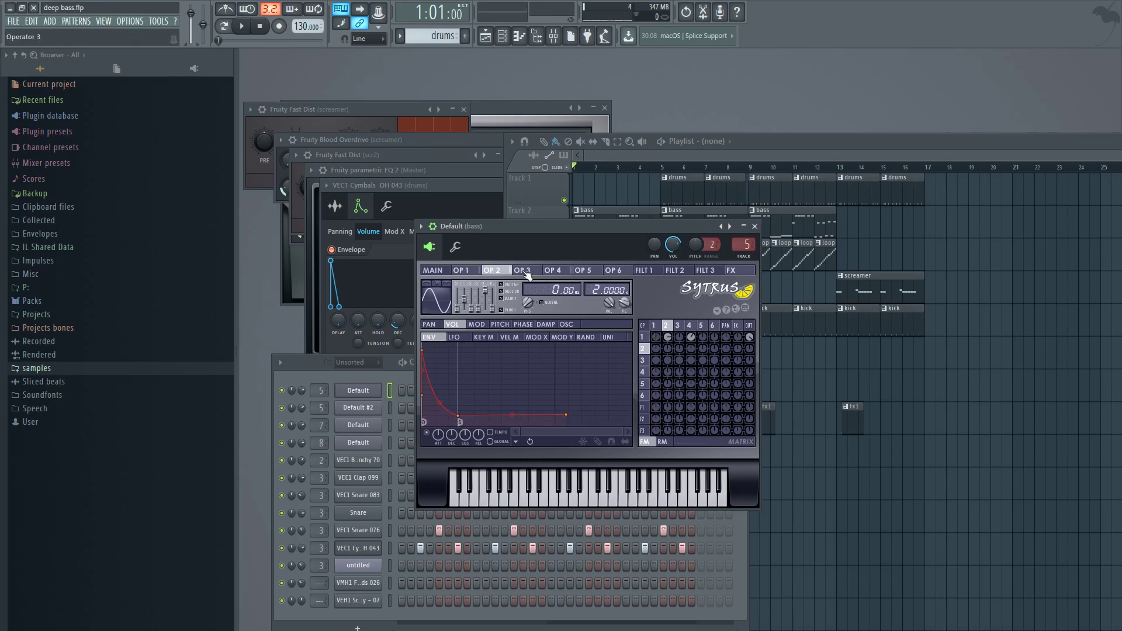
Step: Look over operators 4 and 1 of the first bass synth once more and close its window
click(552, 270)
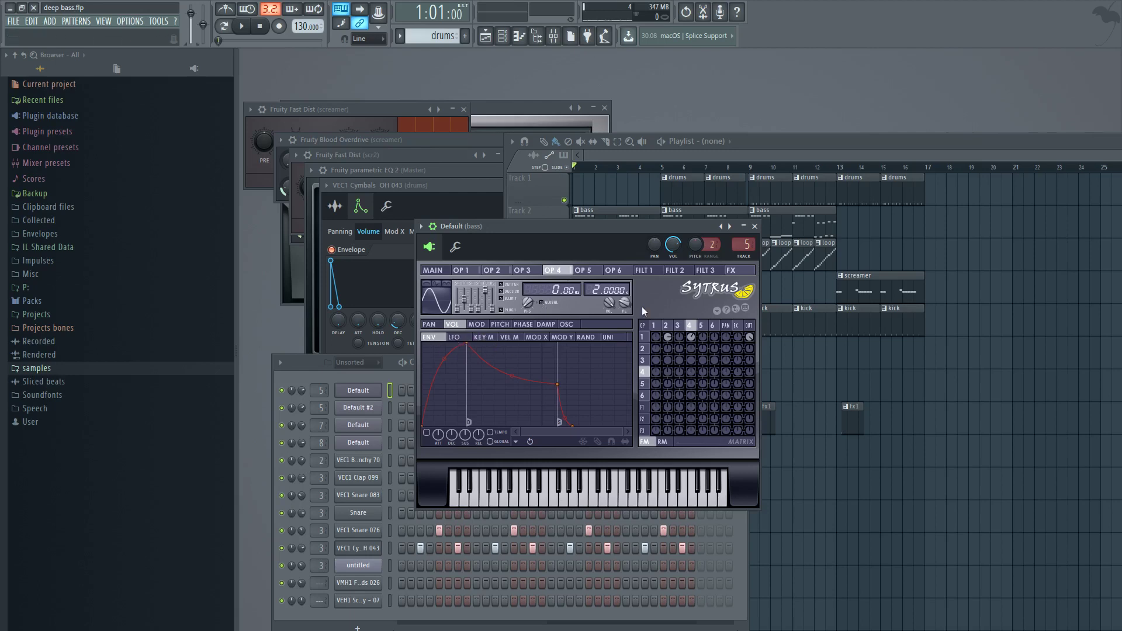
click(460, 270)
click(390, 405)
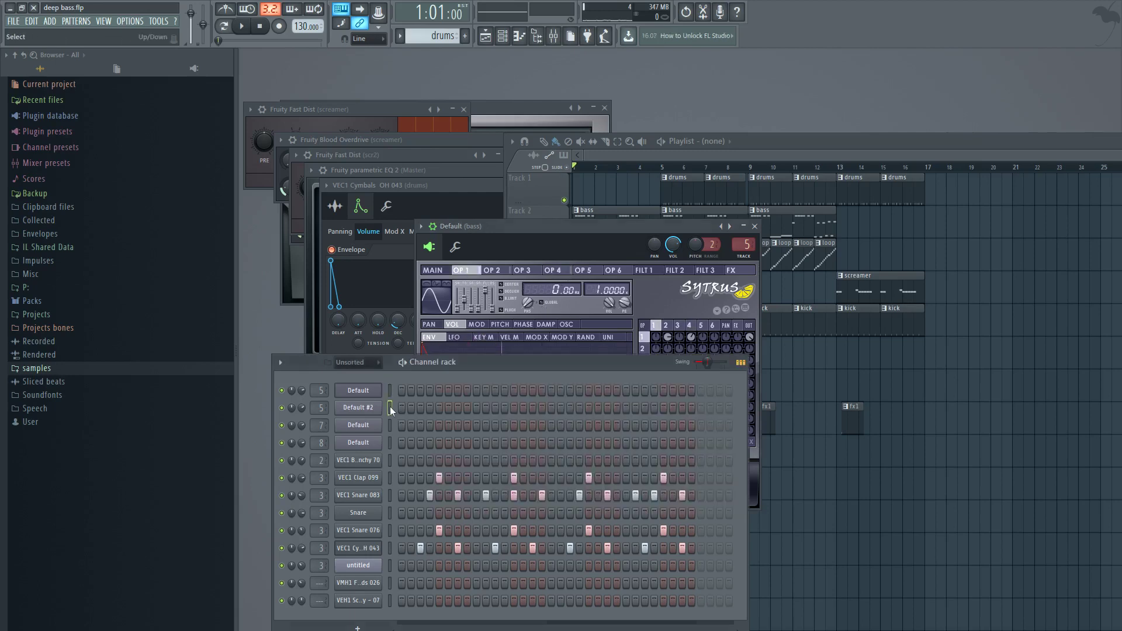
click(388, 409)
click(388, 408)
key(z)
click(358, 389)
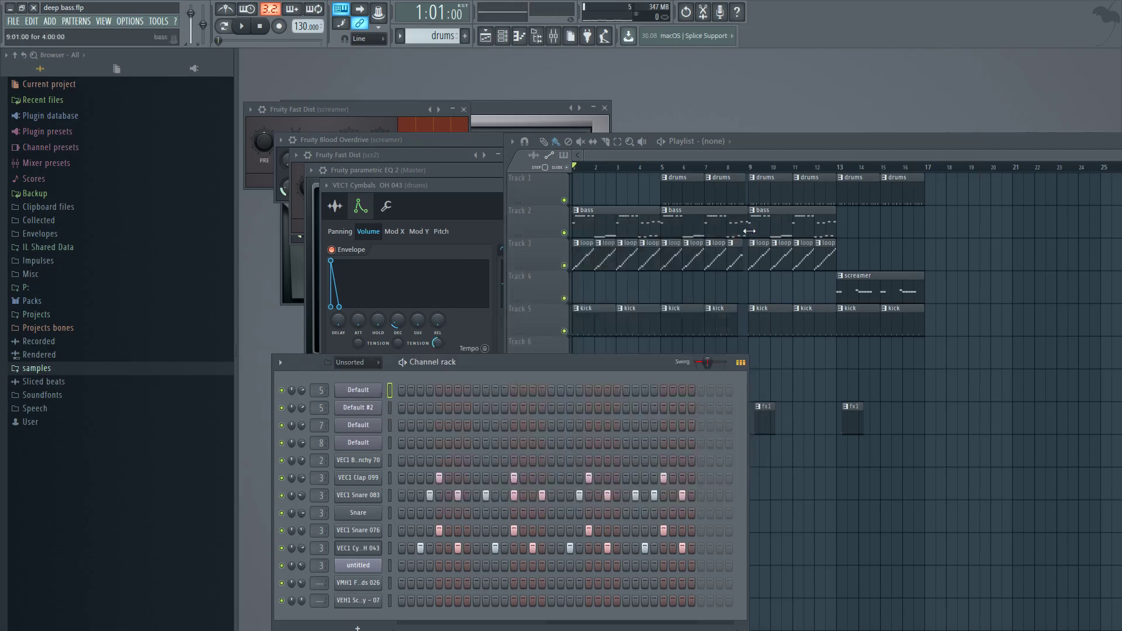
Step: Open the Default #2 channel's Sytrus synth, place its window clear of the channel names, and audition repeated notes
click(360, 408)
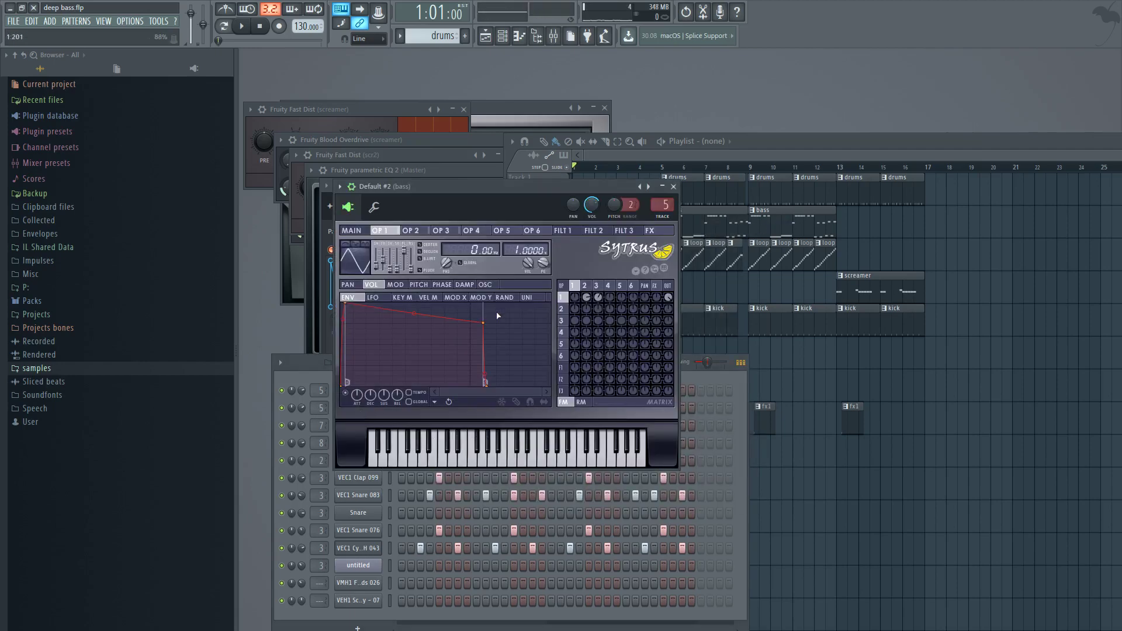
drag(511, 190, 629, 243)
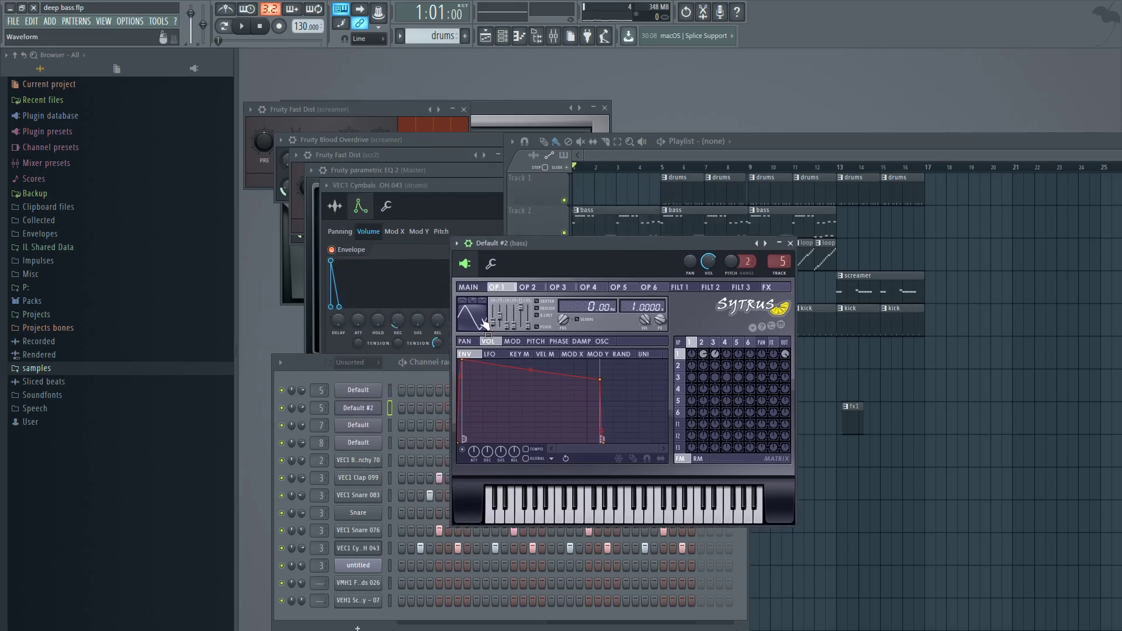
key(v)
key(v)
key(v)
key(v)
Step: Show operator 2 of the Default #2 patch and listen to the patch with several different notes
click(704, 346)
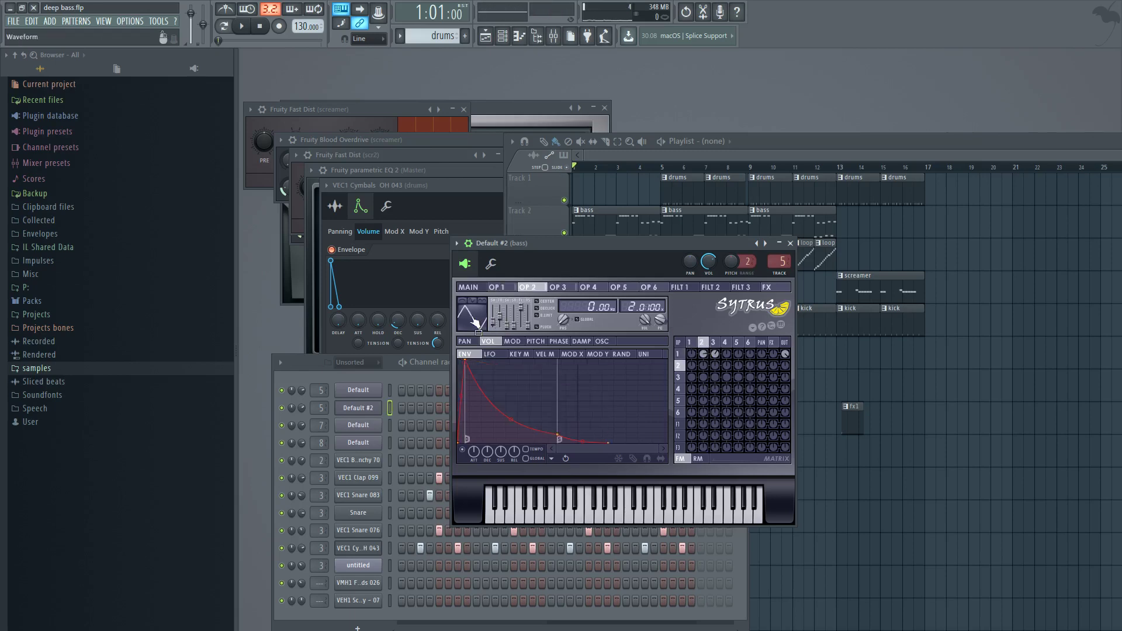
key(v)
key(n)
key(b)
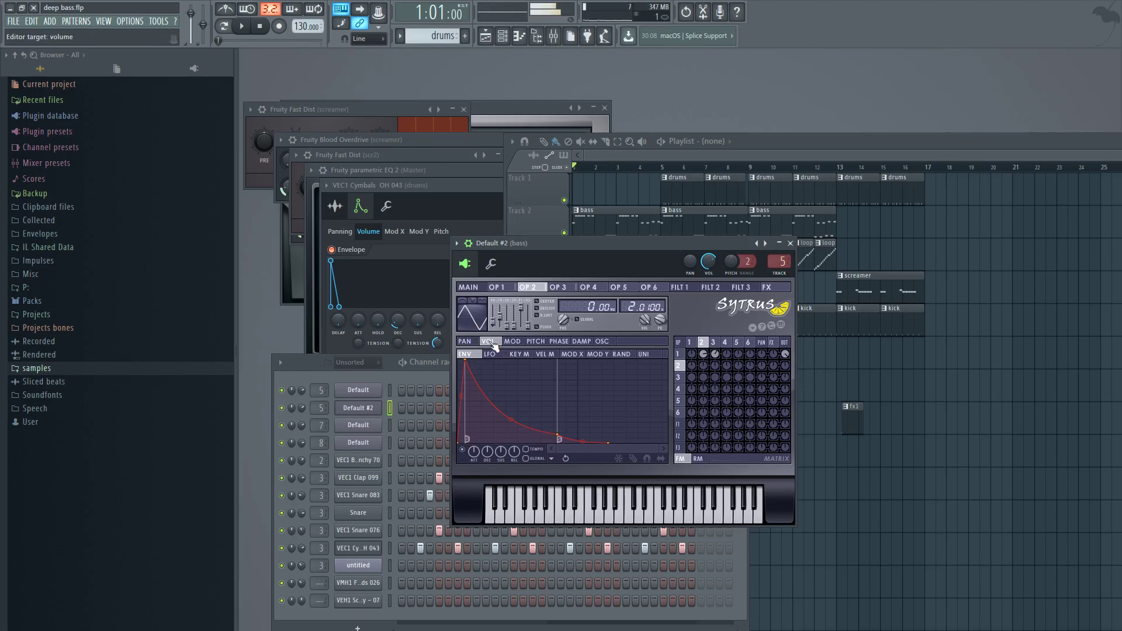
key(b)
key(b)
Step: Adjust the FM amount from operator 2 to operator 1 in the Default #2 patch while playing test notes
drag(704, 354, 704, 372)
key(c)
Step: Audition the Default #2 patch with repeated notes and show operator 3
key(c)
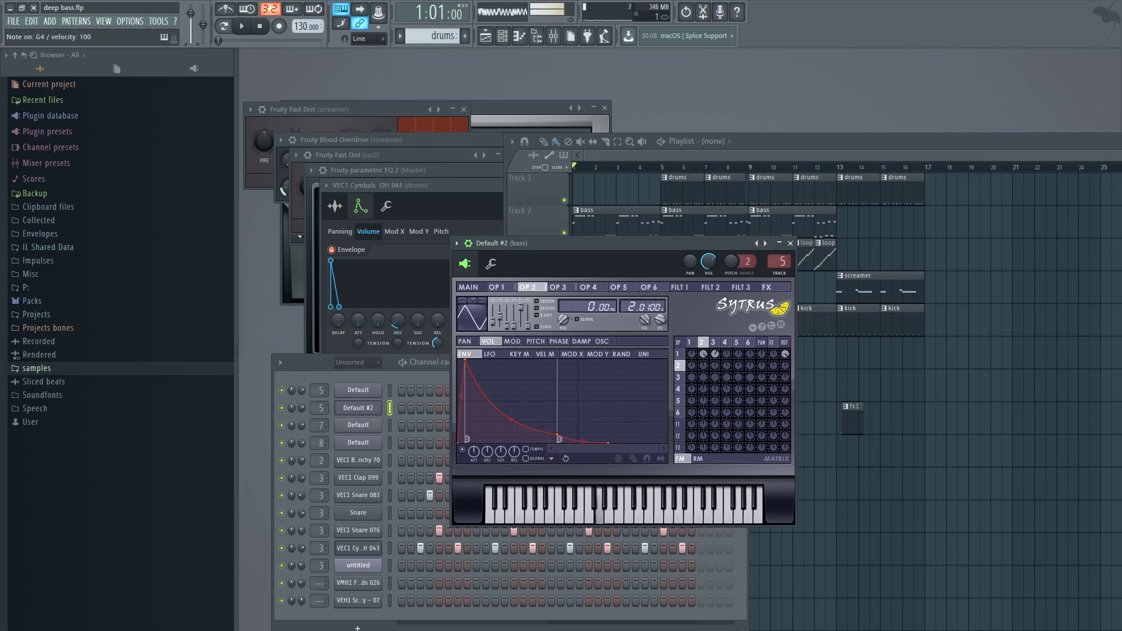
key(c)
key(c)
key(c)
key(c)
click(714, 343)
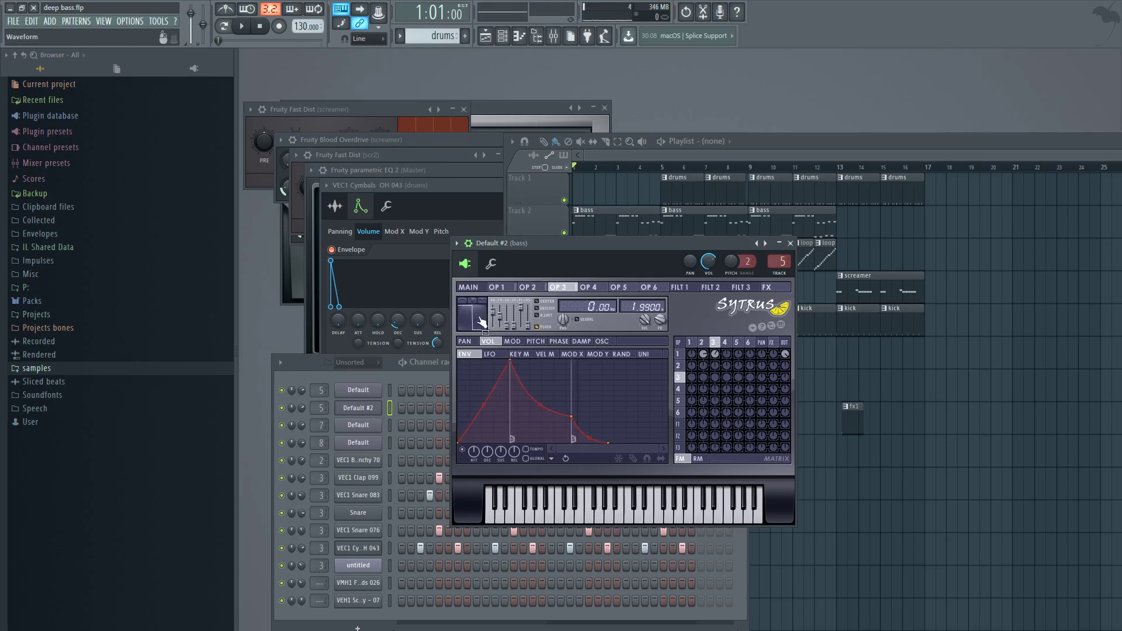
key(c)
Step: Review operators 1 and 2 of the Default #2 patch and listen to it with test notes
click(510, 290)
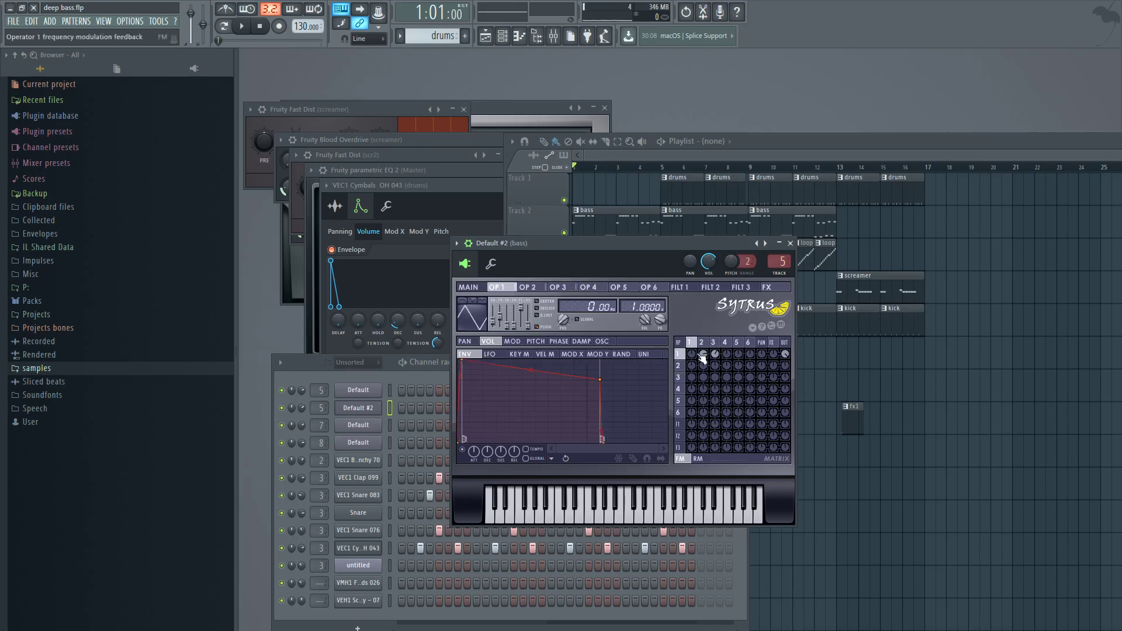
click(535, 289)
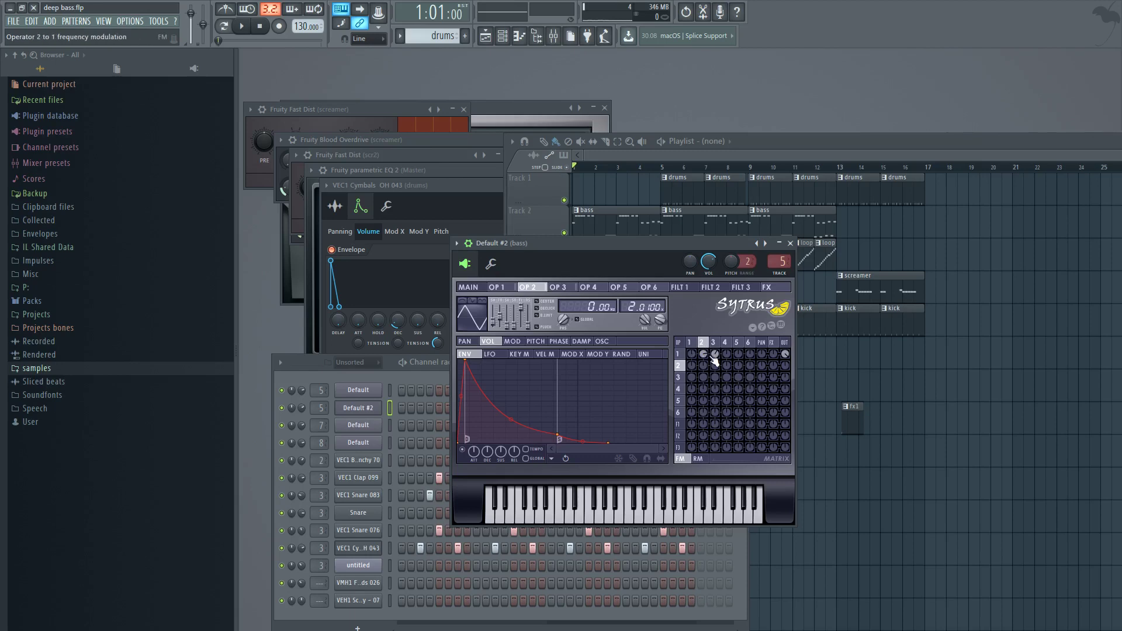
key(n)
key(n)
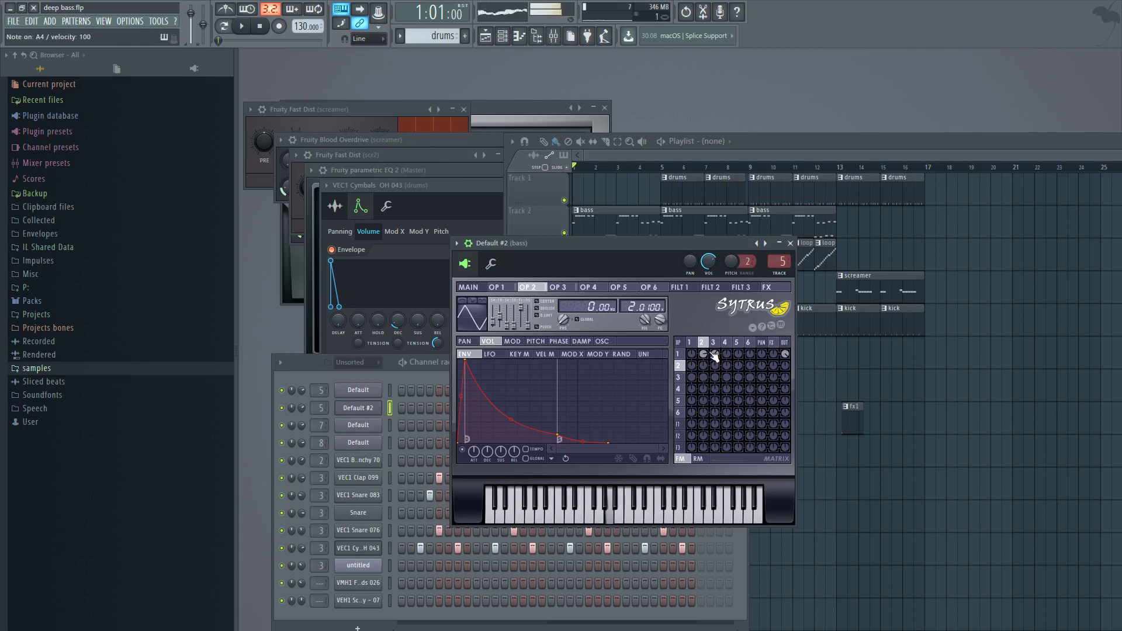
Step: Open the screamer channel's Sytrus synth, place its window clear of the channel names, and audition the sound
click(391, 426)
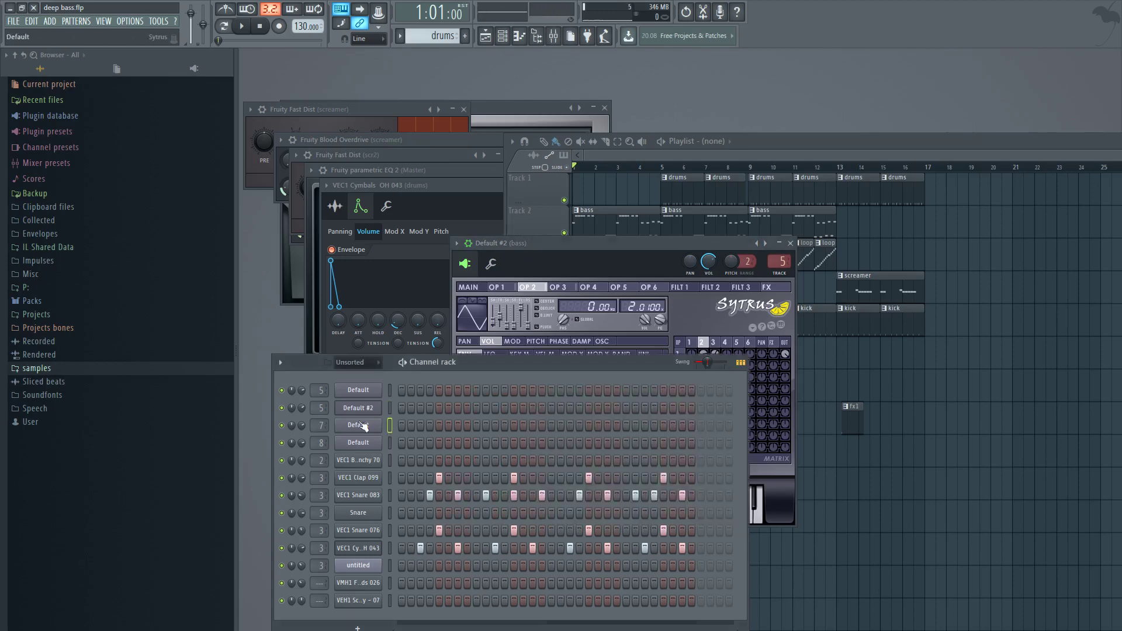
click(364, 425)
key(b)
drag(543, 259, 738, 264)
key(c)
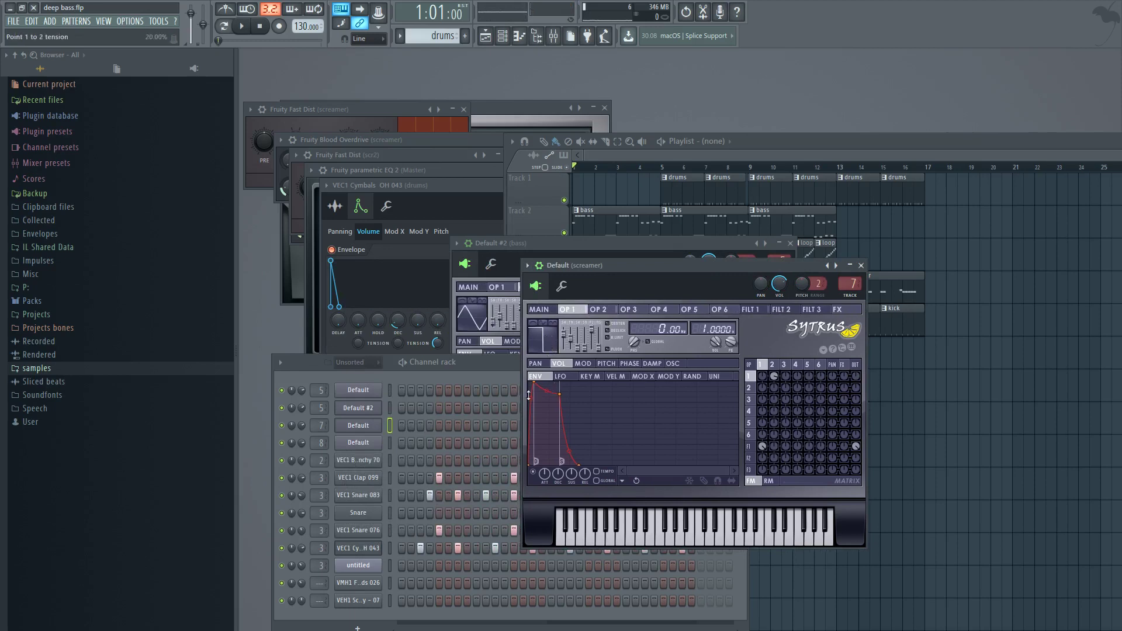
key(c)
Step: Show operator 2 of the screamer patch and listen to the patch with several test notes
click(602, 310)
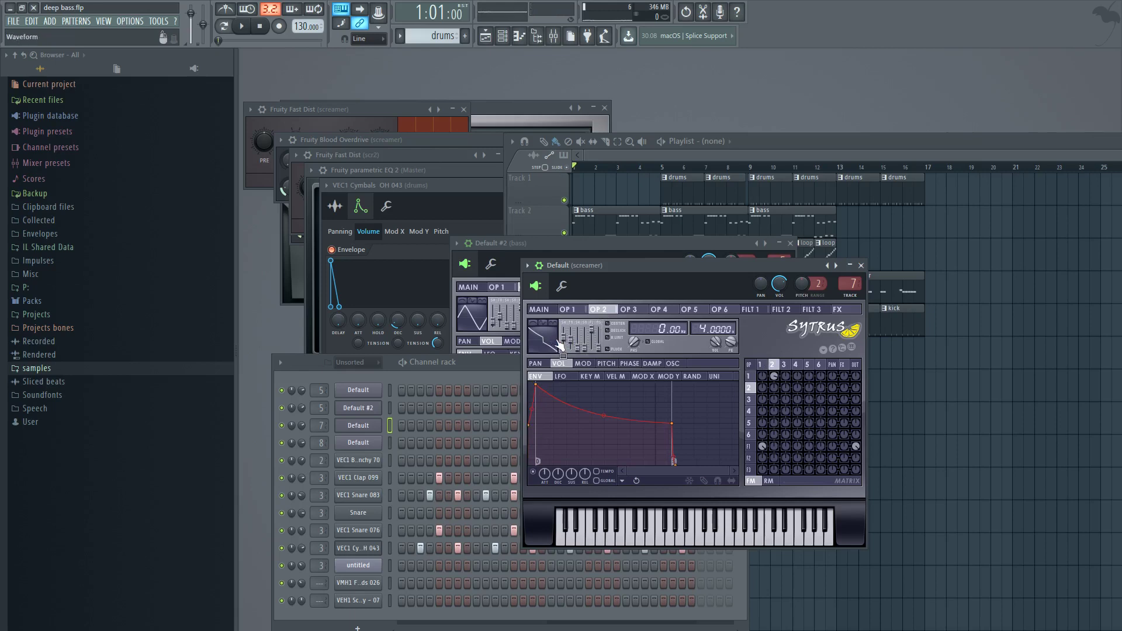
key(c)
key(c)
key(c)
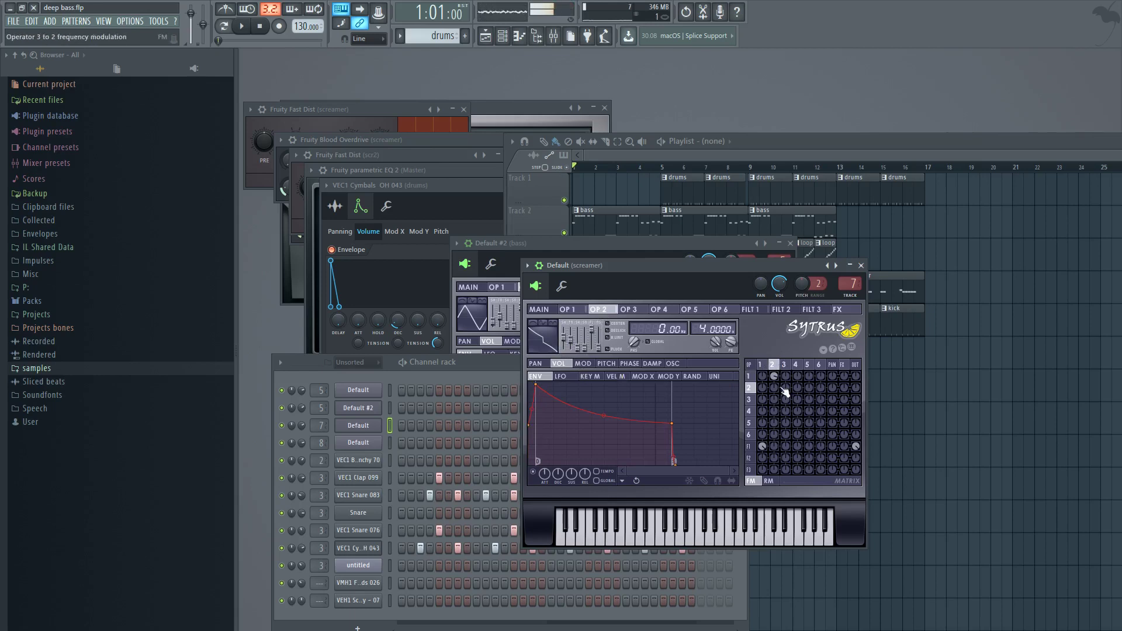
key(b)
key(b)
key(b)
key(b)
Step: Adjust the FM amount from operator 2 to operator 1 in the screamer patch while playing test notes
mouse_move(774, 376)
mouse_down()
mouse_move(773, 394)
mouse_move(774, 358)
mouse_move(774, 372)
mouse_up()
key(b)
key(b)
key(b)
key(c)
key(c)
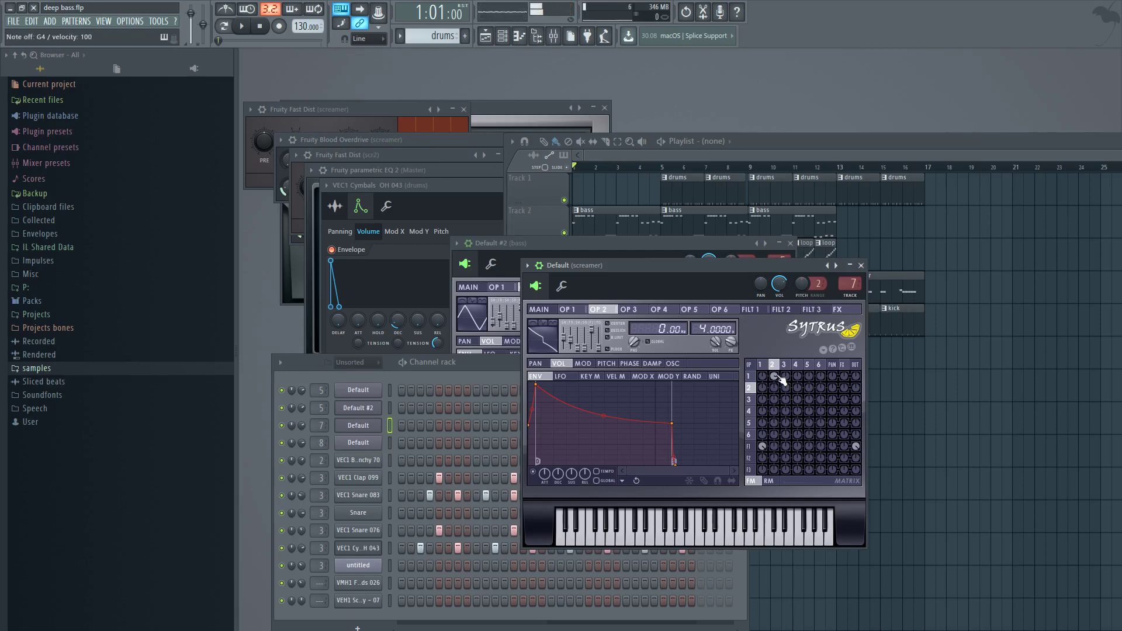
Step: Audition the scr2 channel, open its Sytrus synth, and show operator 2
click(390, 443)
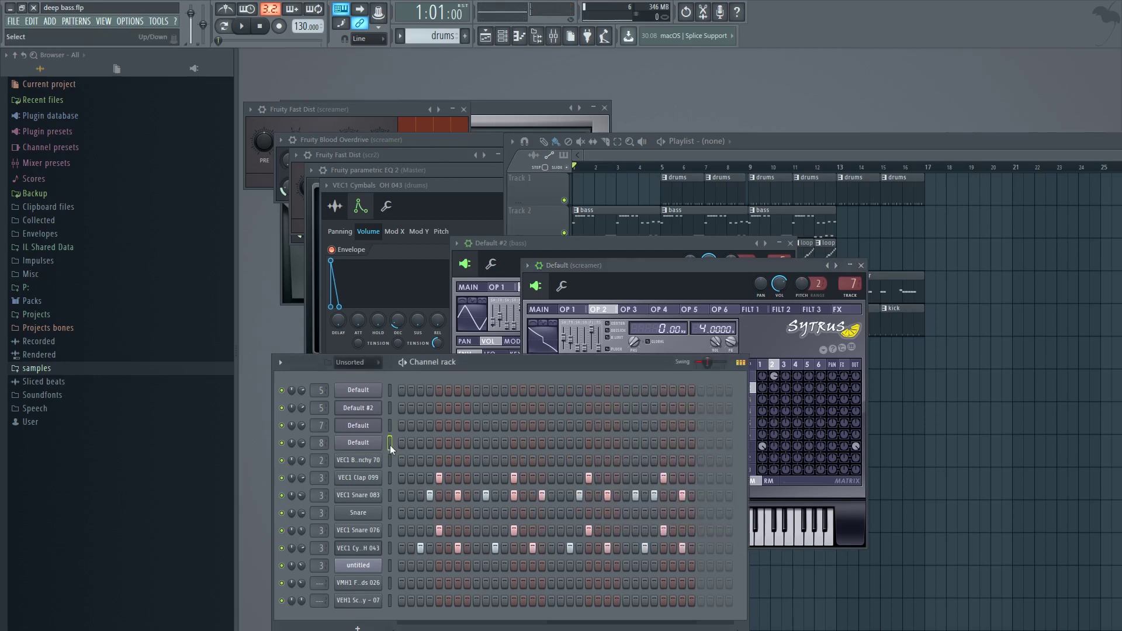
key(c)
key(c)
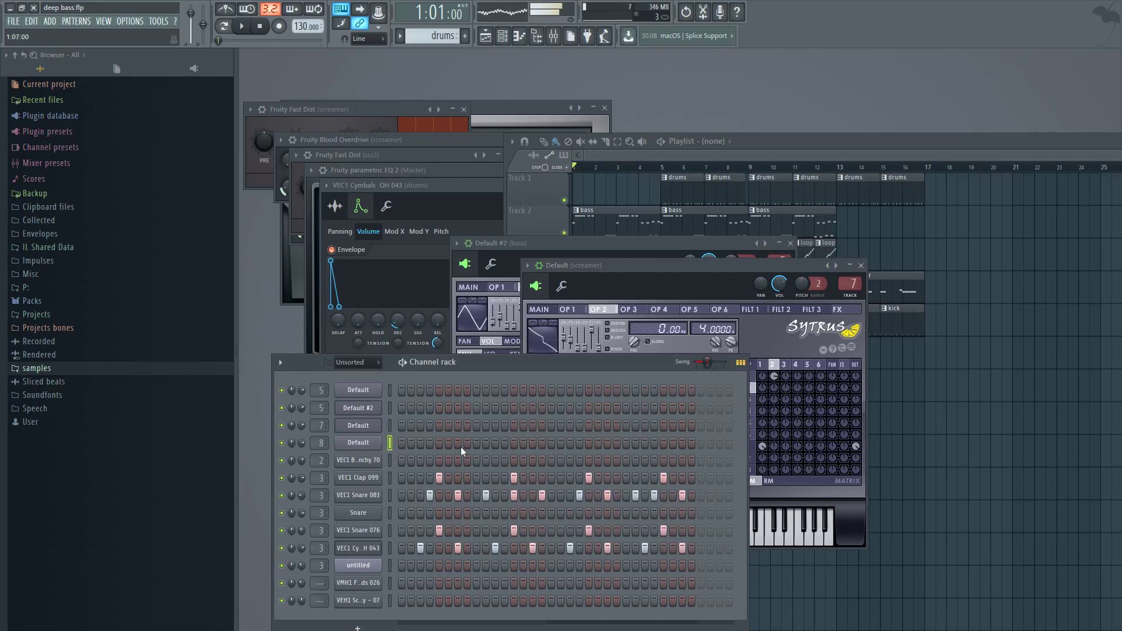
click(358, 442)
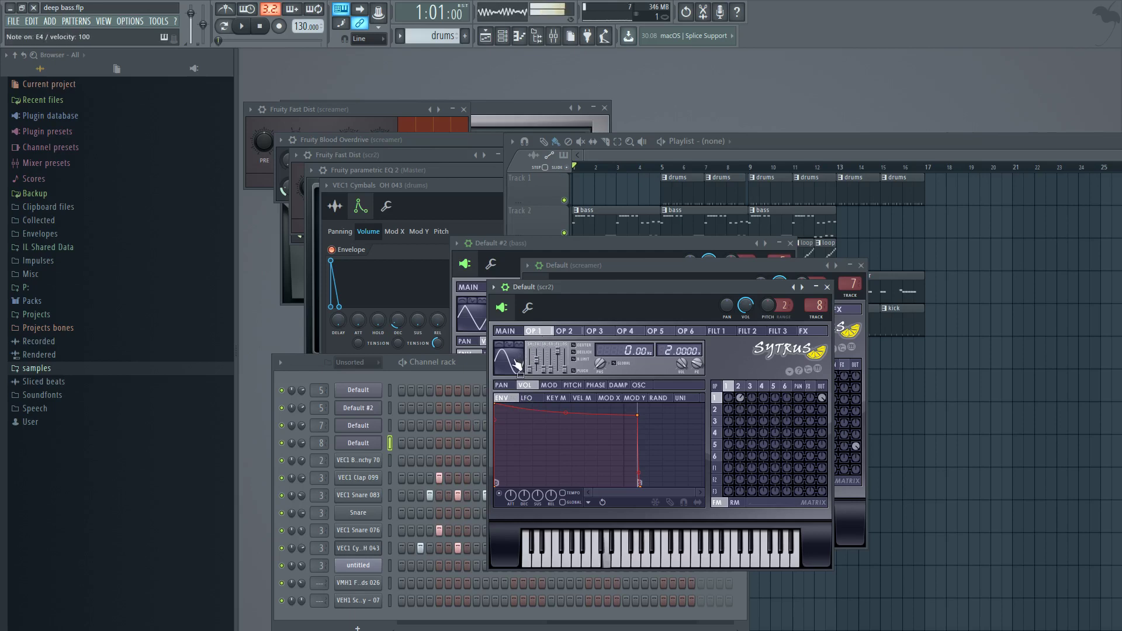
click(576, 334)
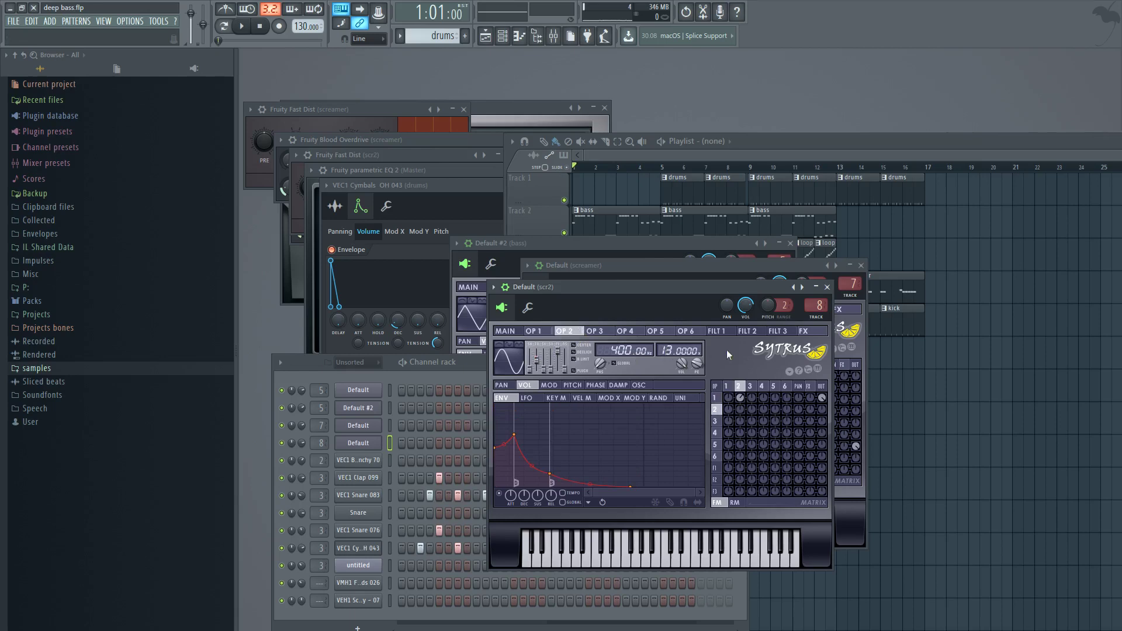
Step: Try a frequency ratio of 8 on operator 2 of the scr2 patch while playing notes, and return it to 13
key(b)
key(b)
key(b)
key(b)
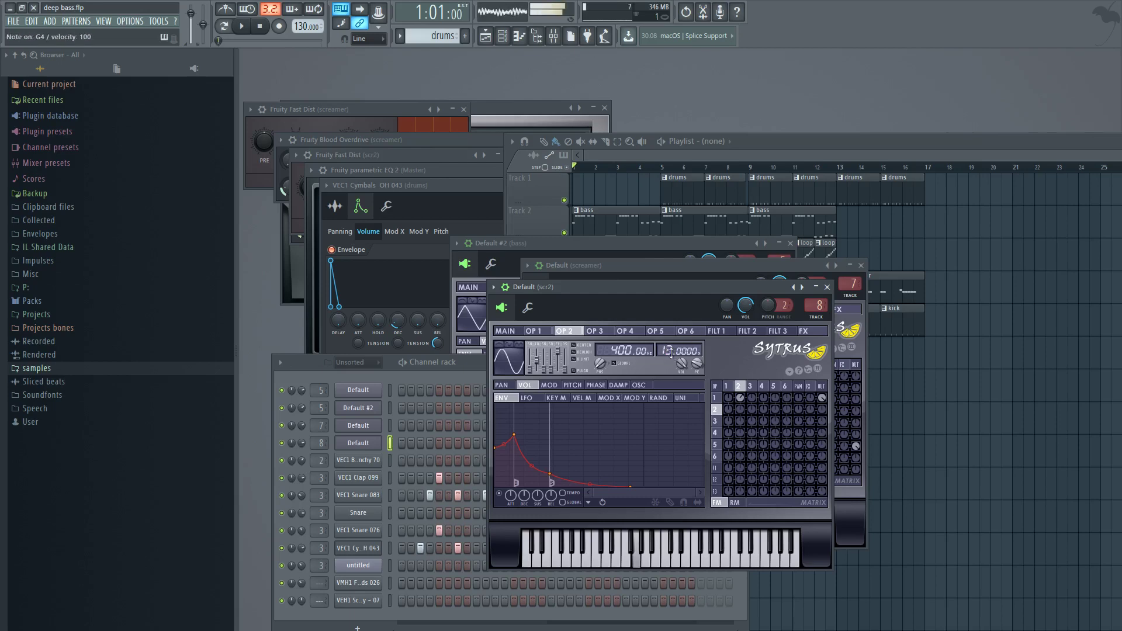
key(b)
key(b)
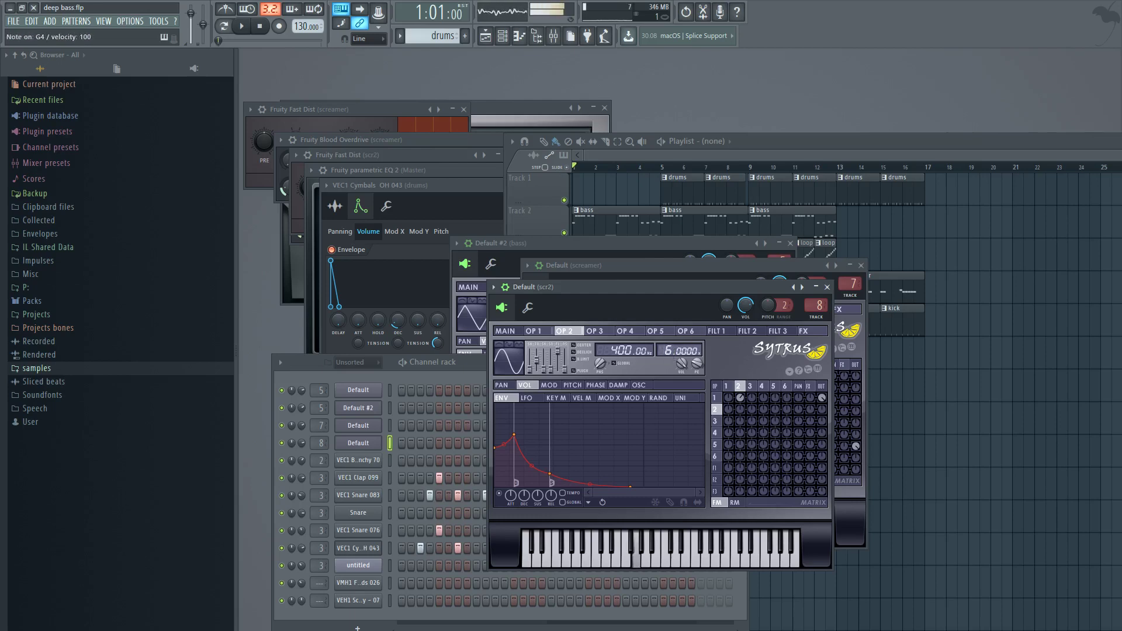
scroll(677, 351, up, 6)
key(b)
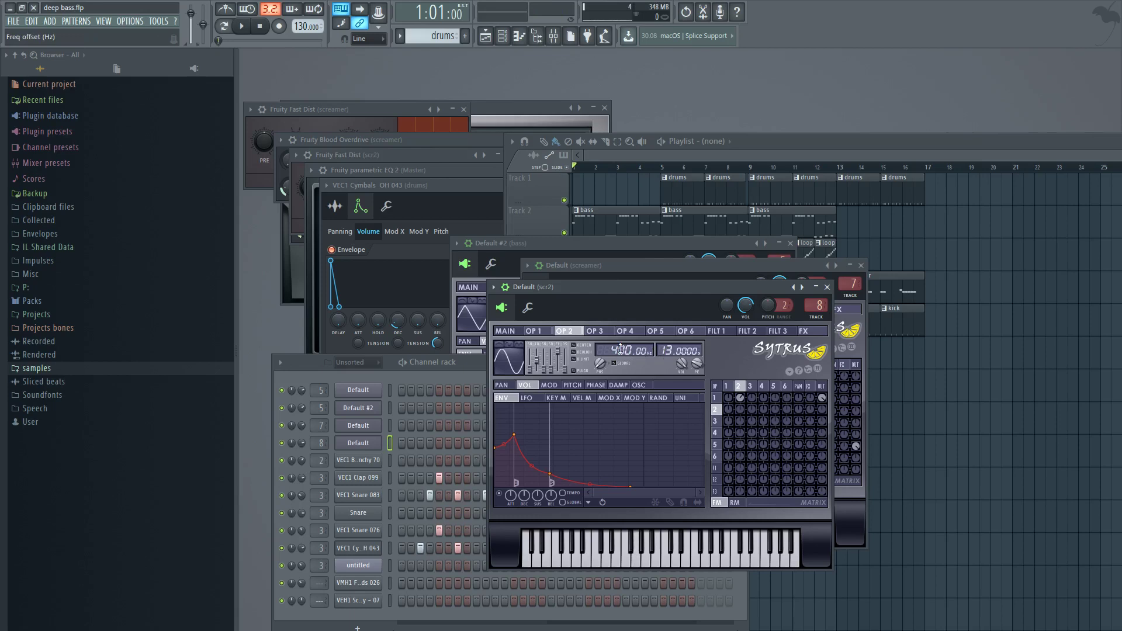
Step: Try other frequency offsets on operator 2 of the scr2 patch while playing notes, and return the offset to 400 Hz
key(b)
key(b)
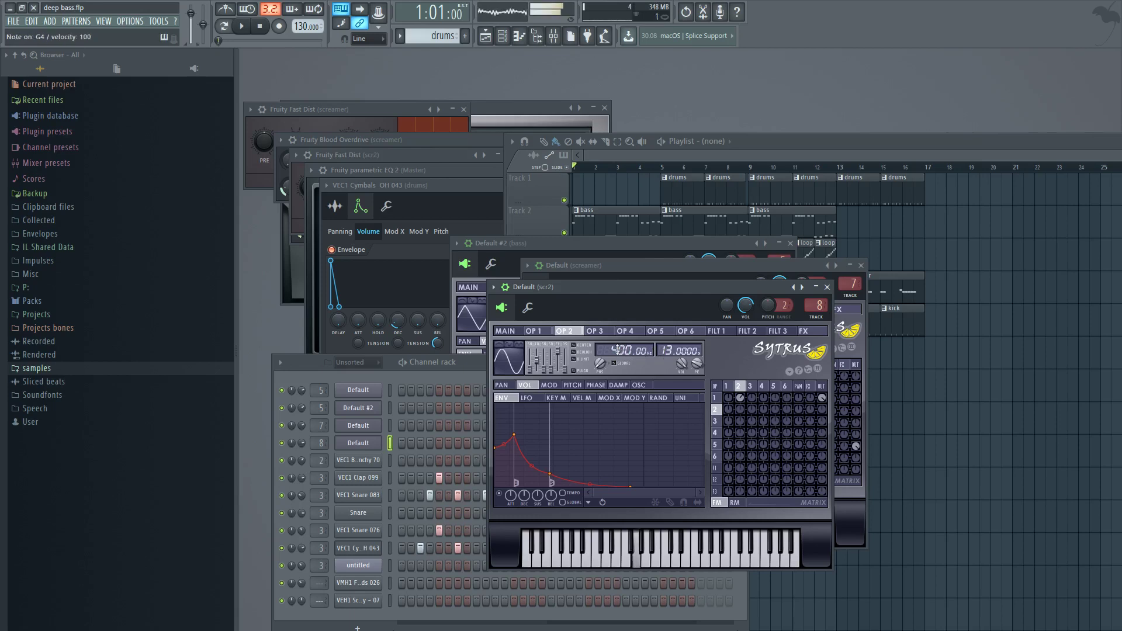
mouse_move(620, 349)
mouse_down()
mouse_move(620, 362)
mouse_move(620, 335)
mouse_move(630, 343)
mouse_up()
key(b)
key(b)
key(b)
key(b)
key(b)
key(c)
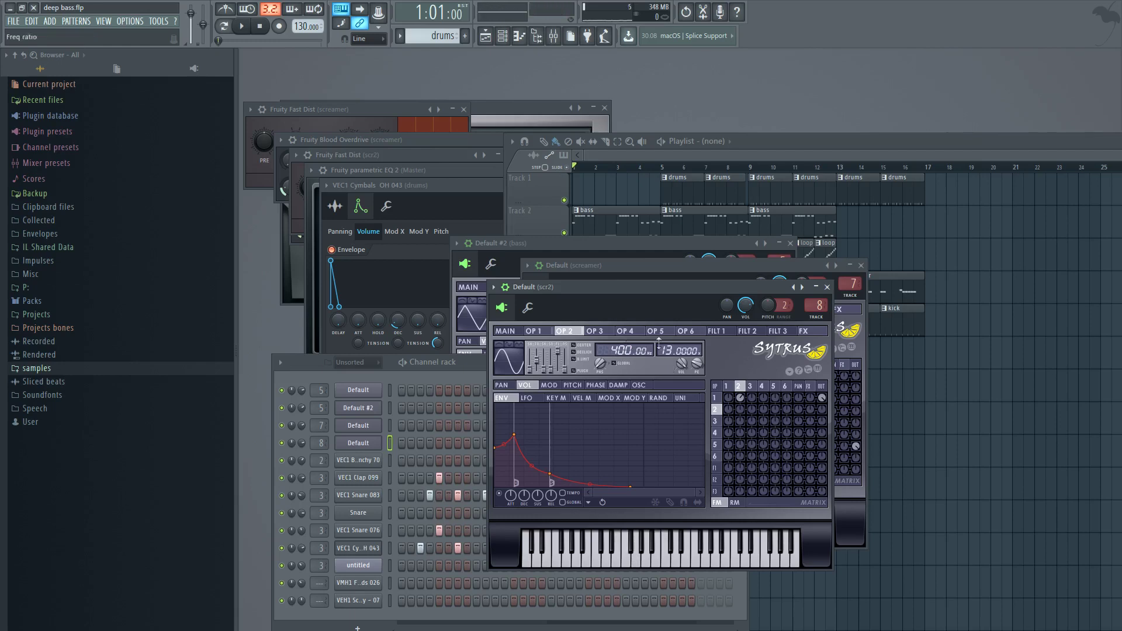
Step: Select the drums pattern from the playlist, dismiss its piano roll, and audition it in pattern mode
click(688, 191)
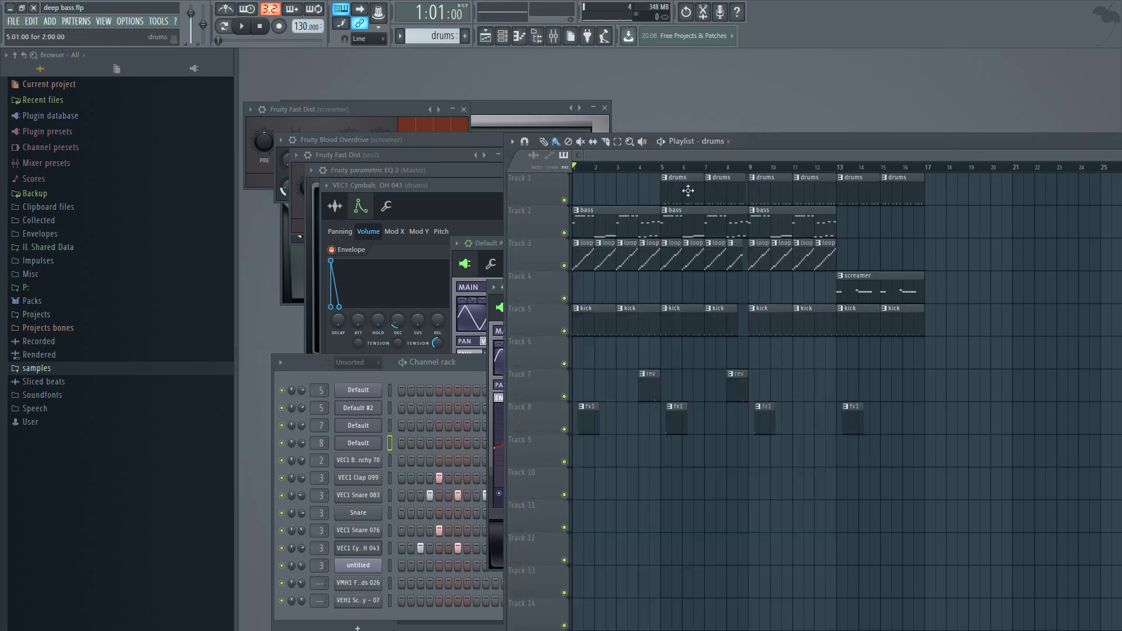
double_click(688, 191)
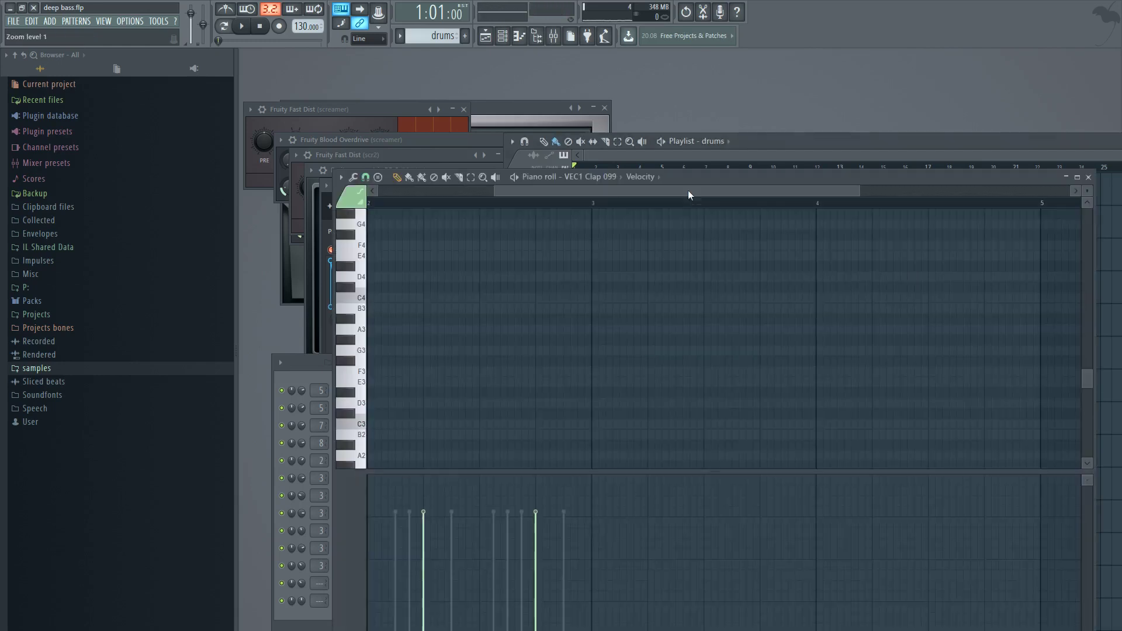
click(1090, 181)
click(232, 28)
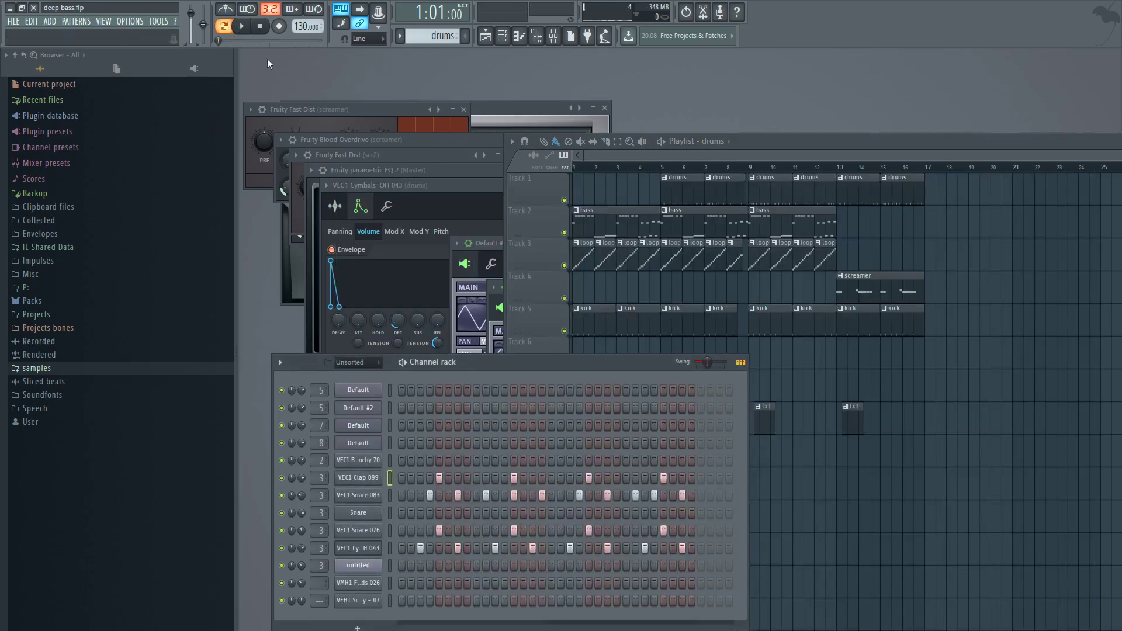
key(space)
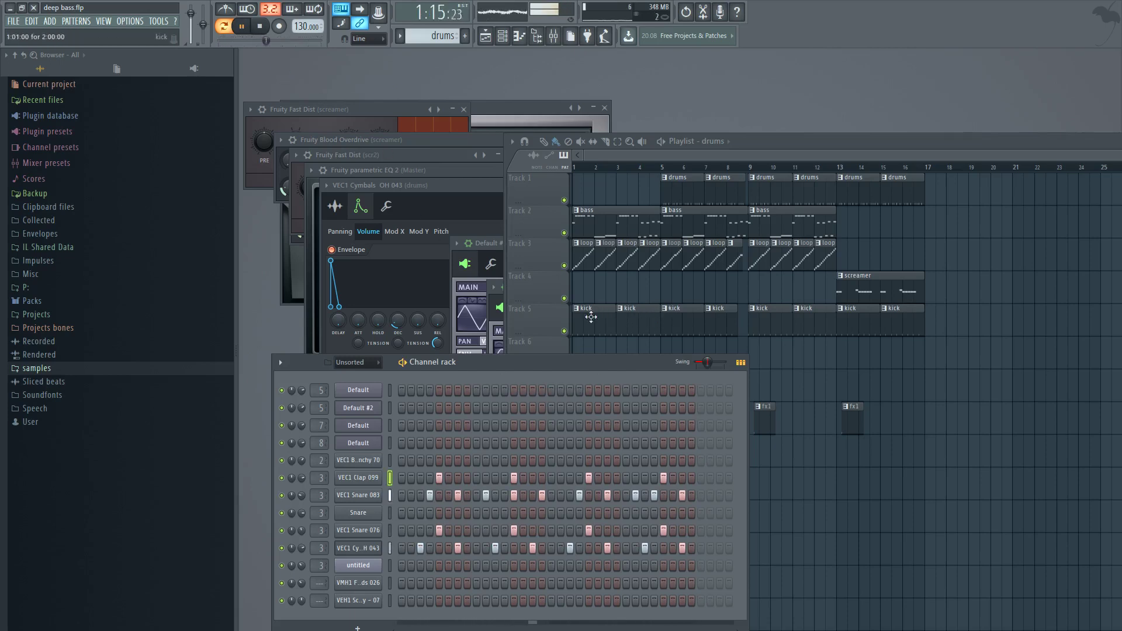
key(space)
Step: Open the kick pattern from the playlist, show its steps in the channel rack, and audition it
double_click(591, 317)
click(308, 378)
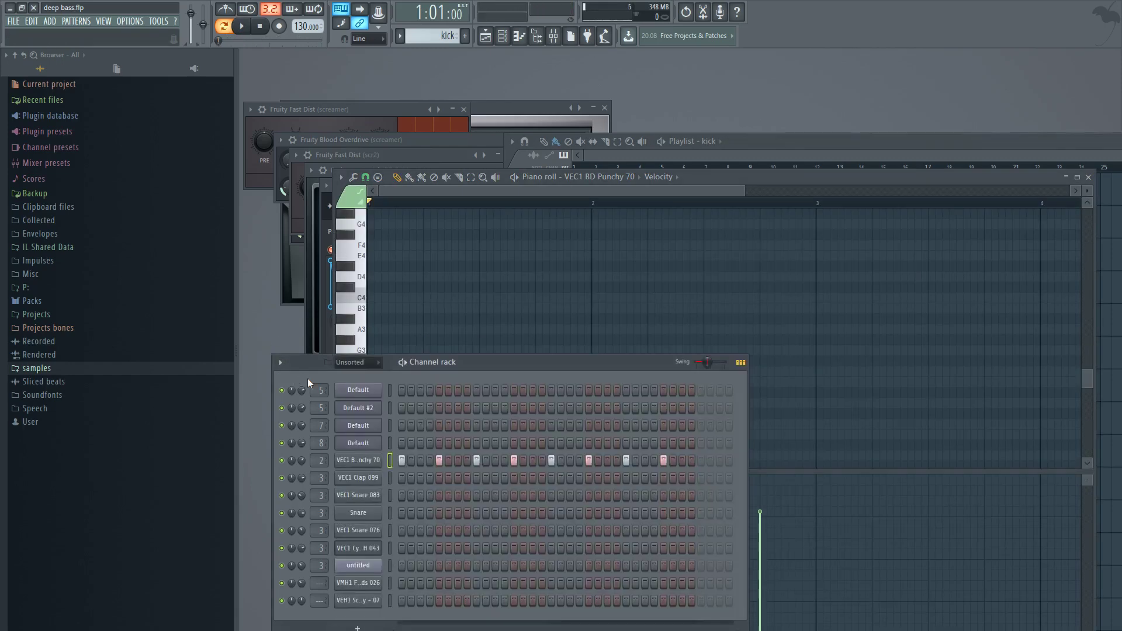
key(space)
key(space)
Step: Bring up the mixer and open the settings of the VEC1 BD Punchy 70 kick channel
drag(708, 178, 745, 190)
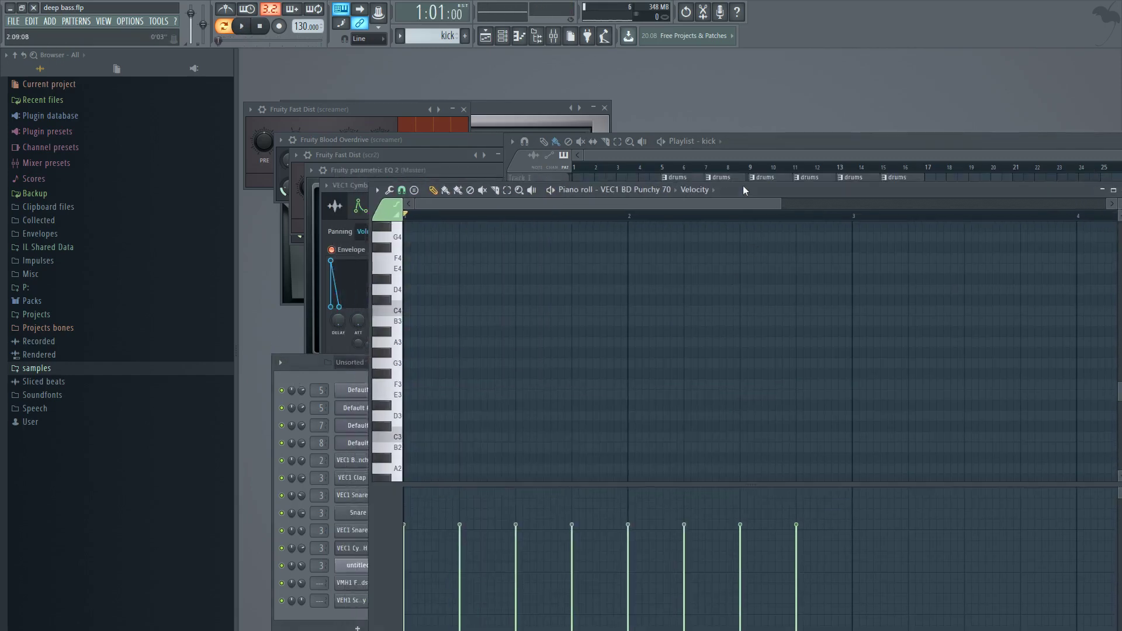
click(557, 42)
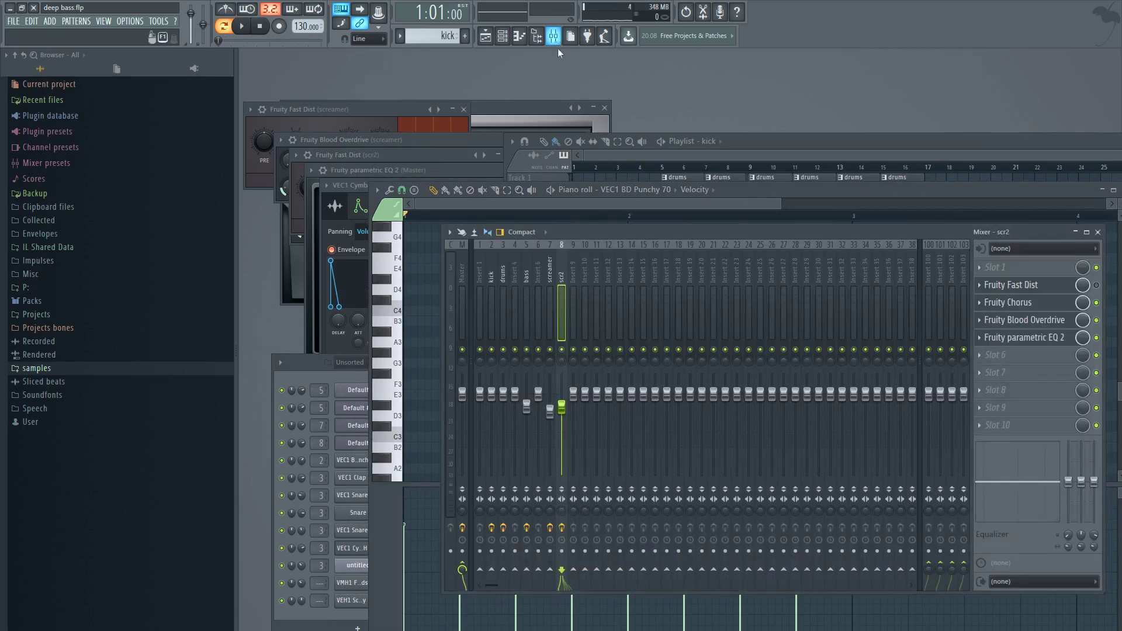
click(339, 374)
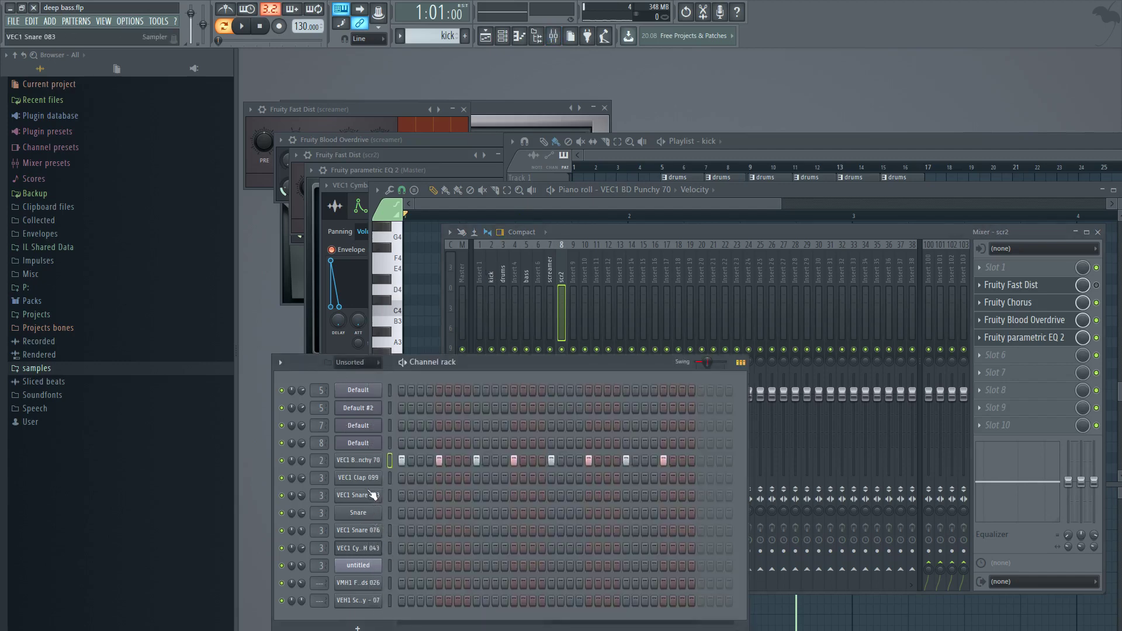
click(369, 460)
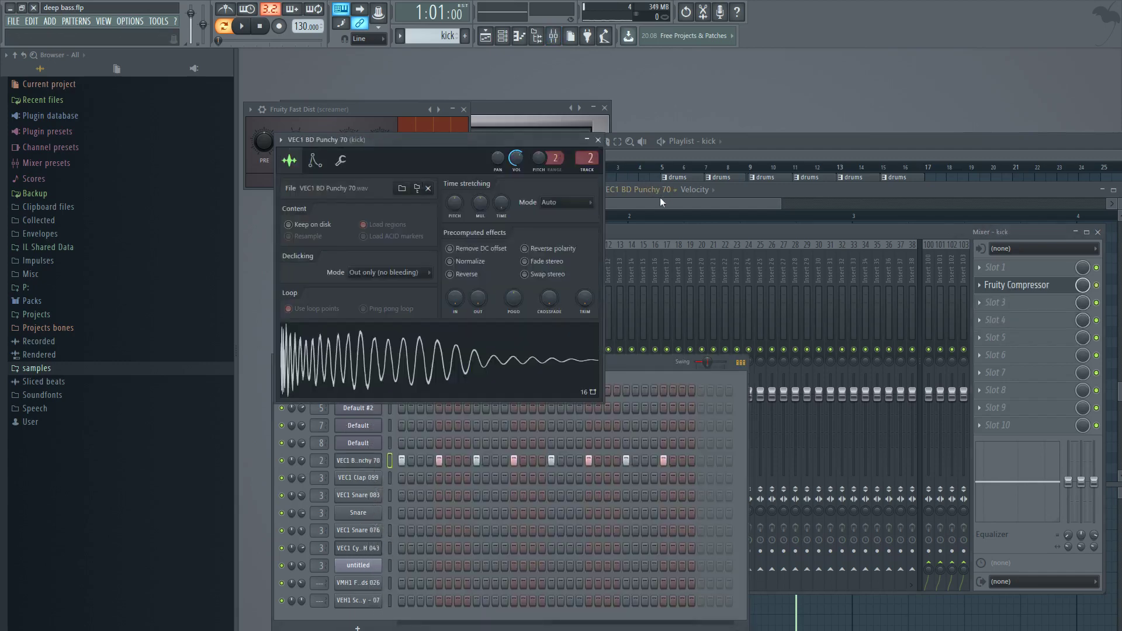
Step: Clear the piano roll away from the mixer and compare the effect slots of the bass and kick tracks
click(844, 197)
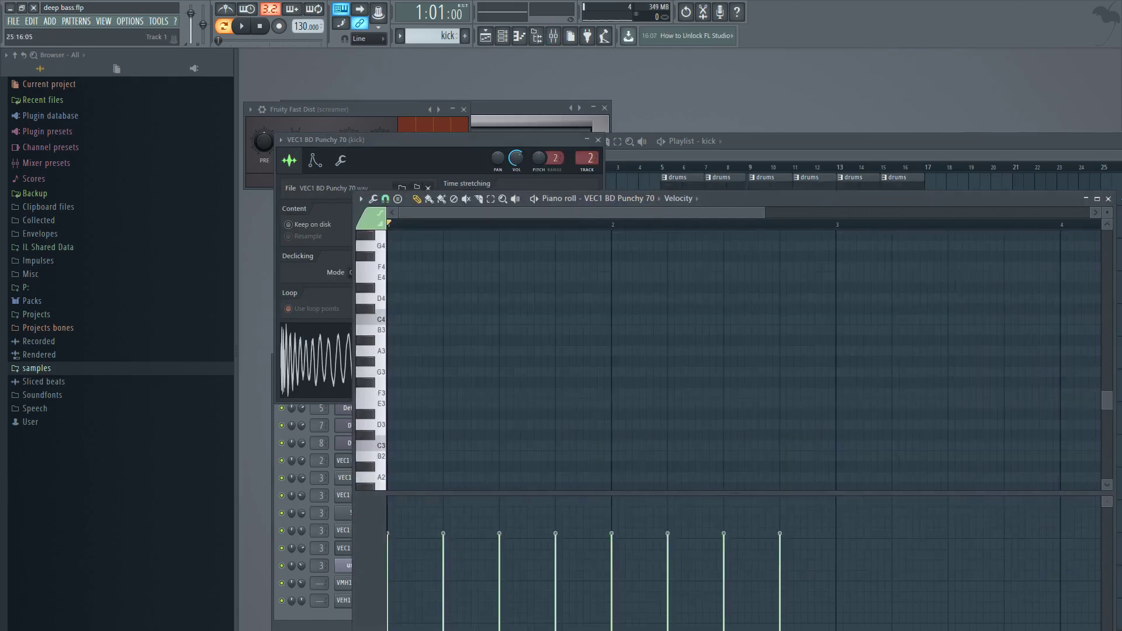
click(1113, 194)
drag(774, 230, 749, 232)
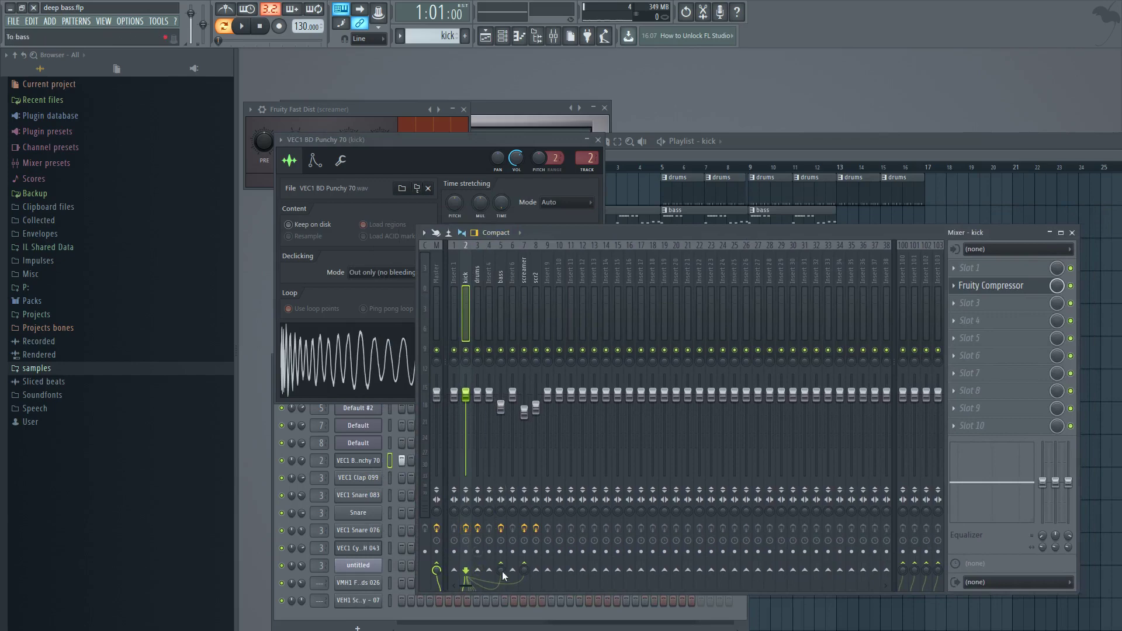
click(500, 273)
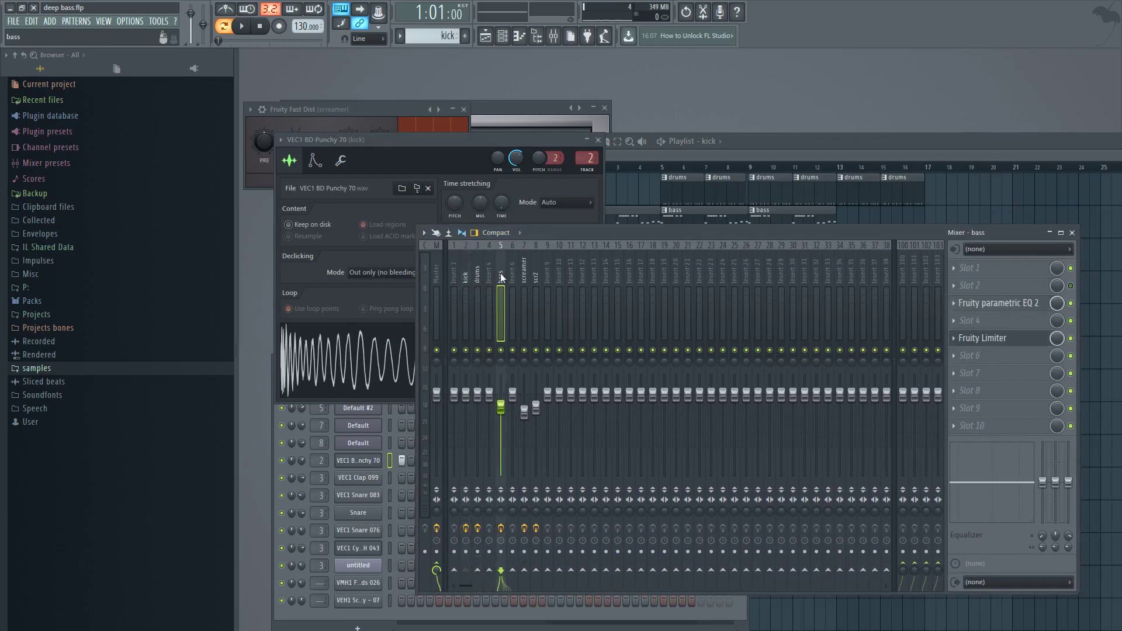
click(467, 273)
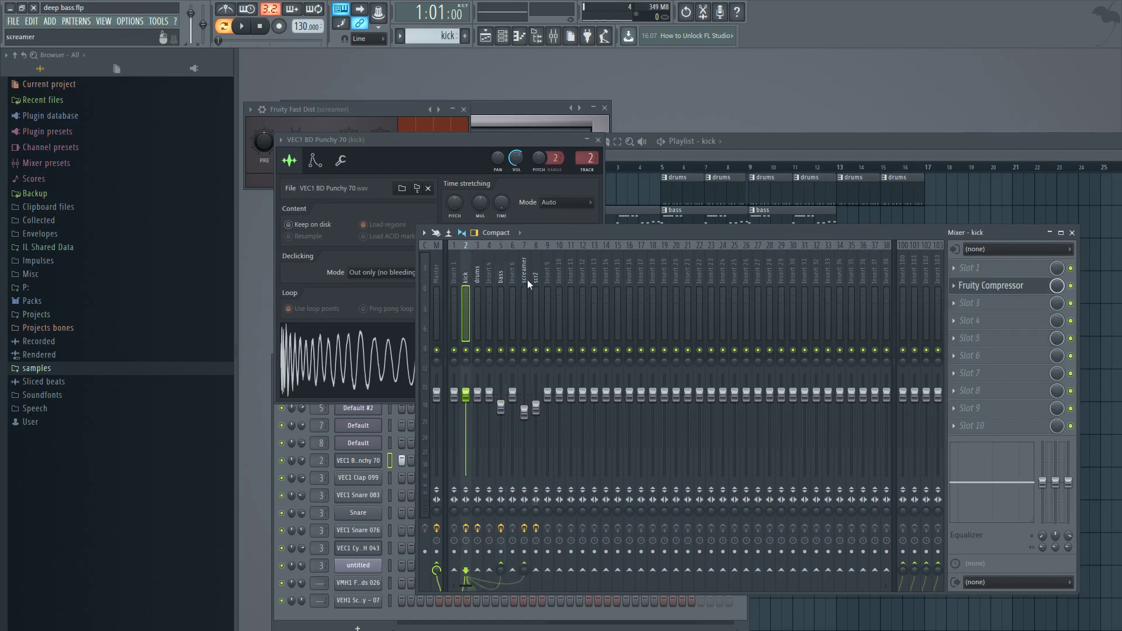
Step: Select the screamer pattern in the playlist, play it in pattern mode, and stop playback
click(826, 143)
click(899, 292)
click(241, 26)
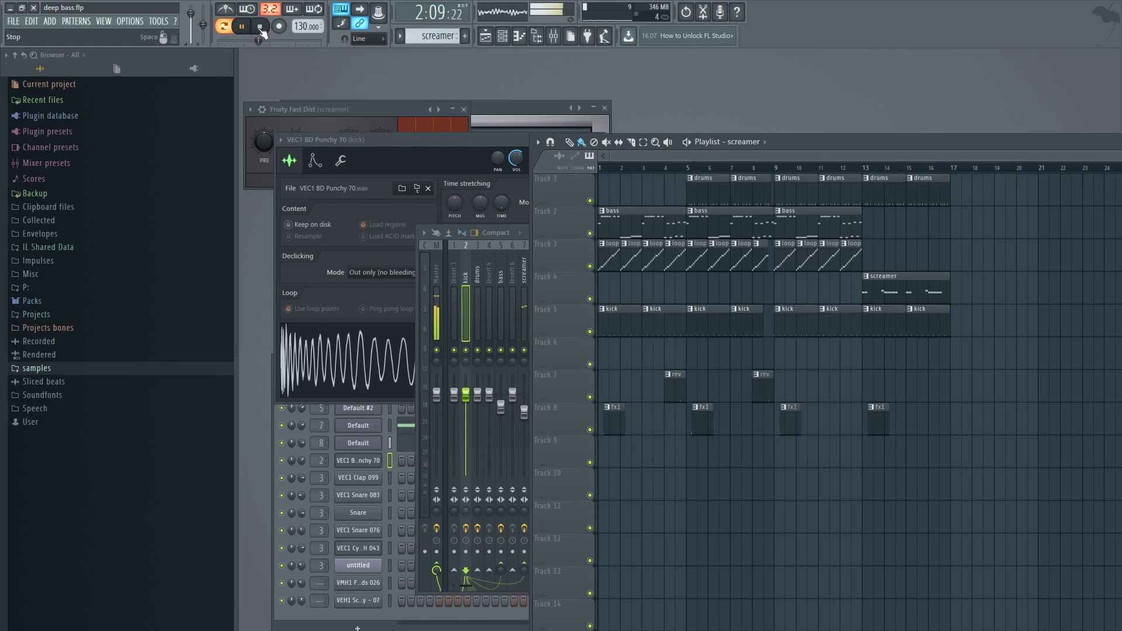
click(260, 28)
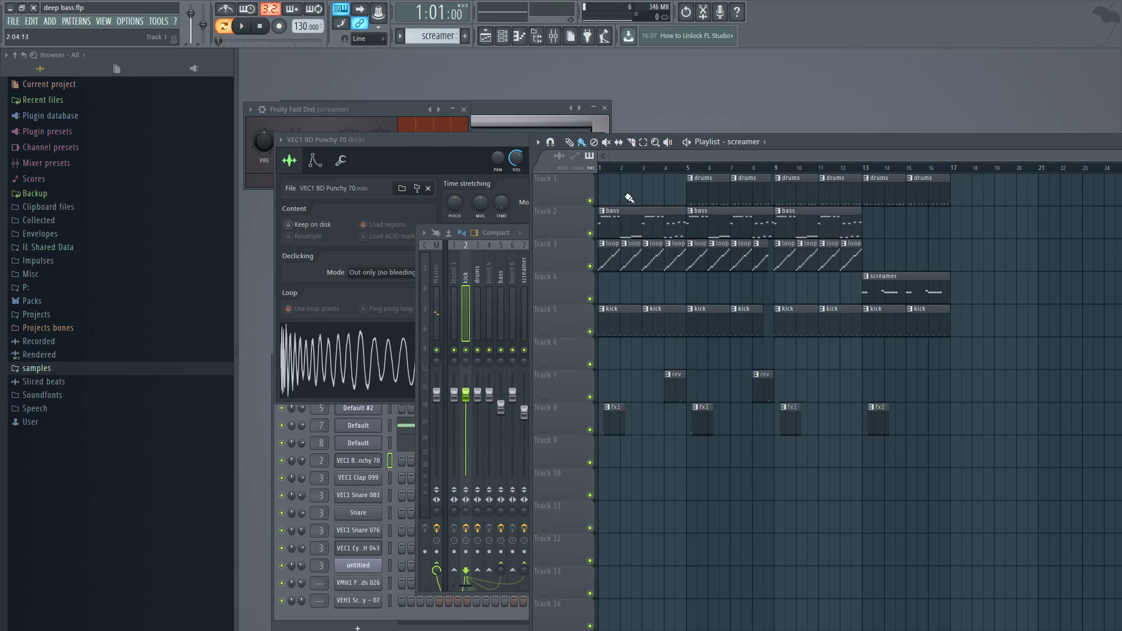
Step: Select the kick track in the mixer, switch to the bass track, and open its Fruity Limiter
click(464, 272)
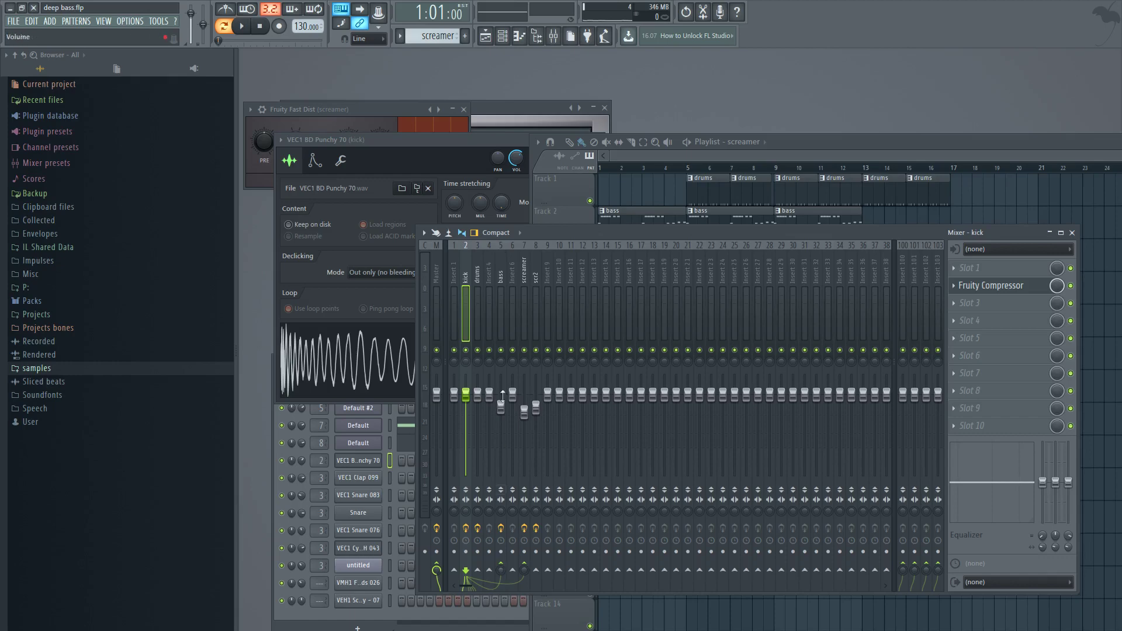
click(503, 278)
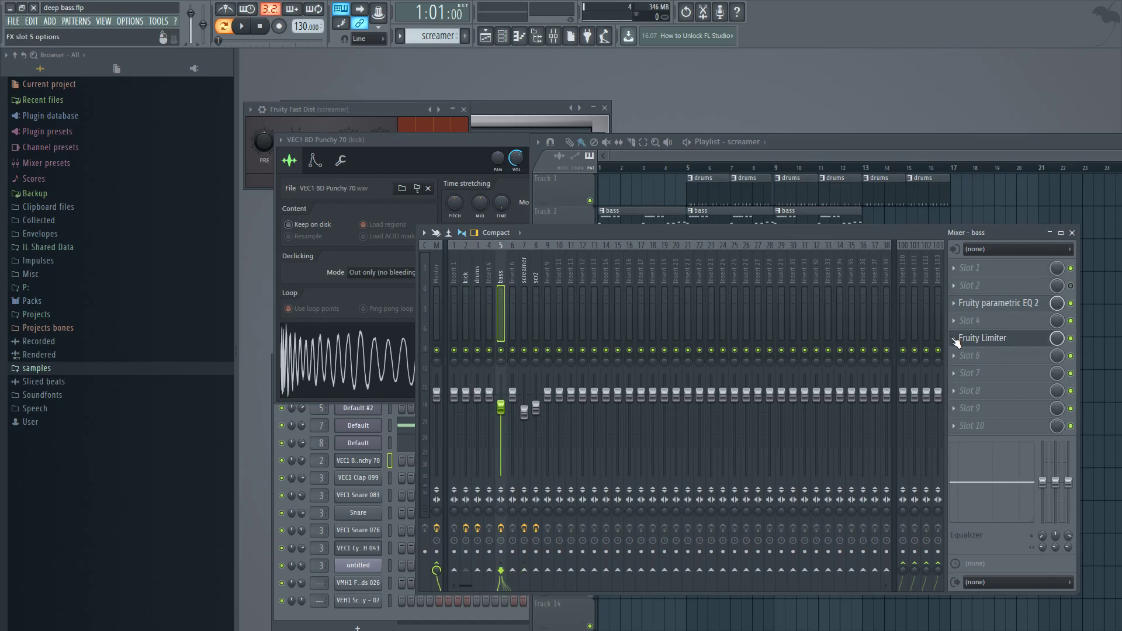
click(1004, 344)
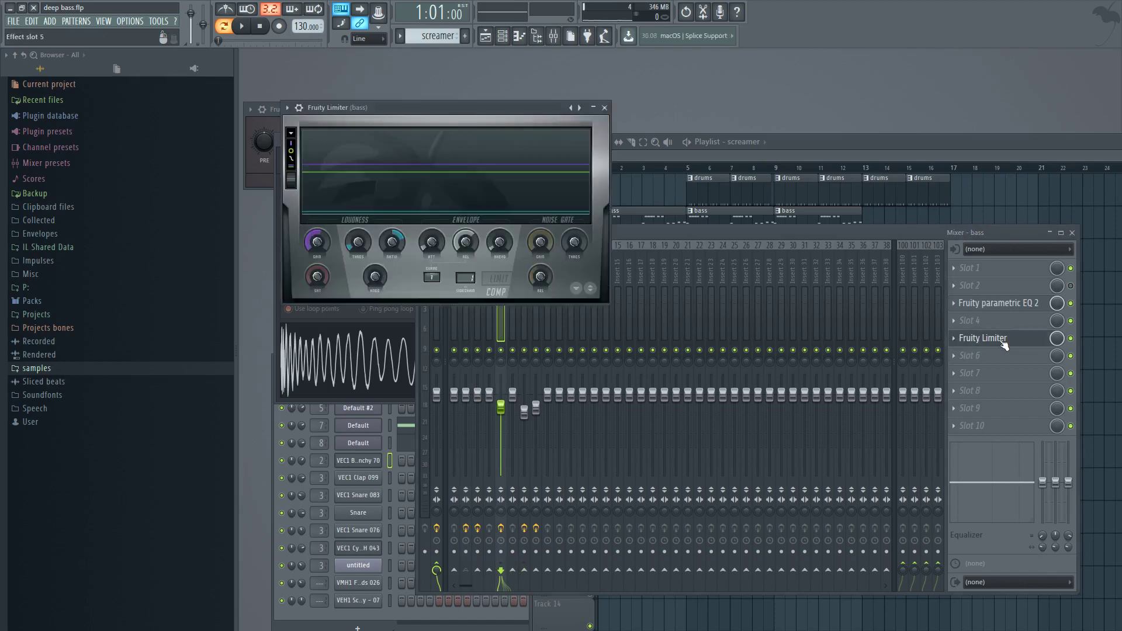
Step: Show the bass limiter's compressor section and its sidechain source choices, including the kick track
click(502, 280)
click(497, 292)
click(471, 283)
click(480, 284)
Step: Play the arrangement in song mode and position the playlist and bass Fruity Limiter windows so both can be watched
key(space)
key(space)
click(229, 28)
key(space)
drag(792, 142, 817, 141)
click(496, 107)
drag(496, 107, 506, 107)
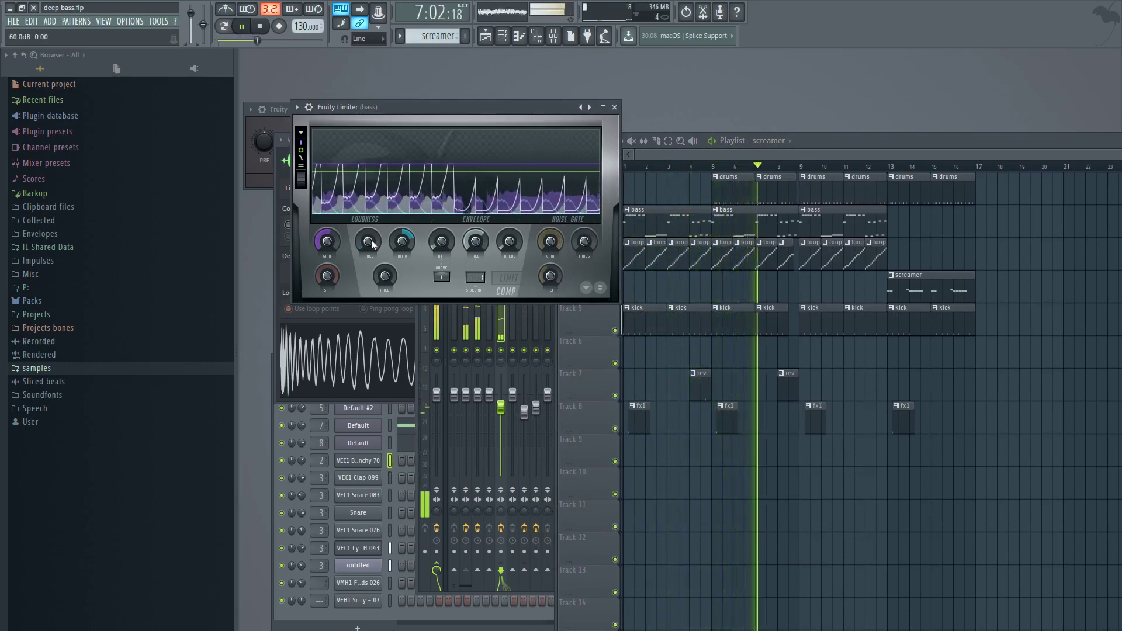
Step: Restart the song to watch how the bass limiter ducks under the kick, and stop playback
key(space)
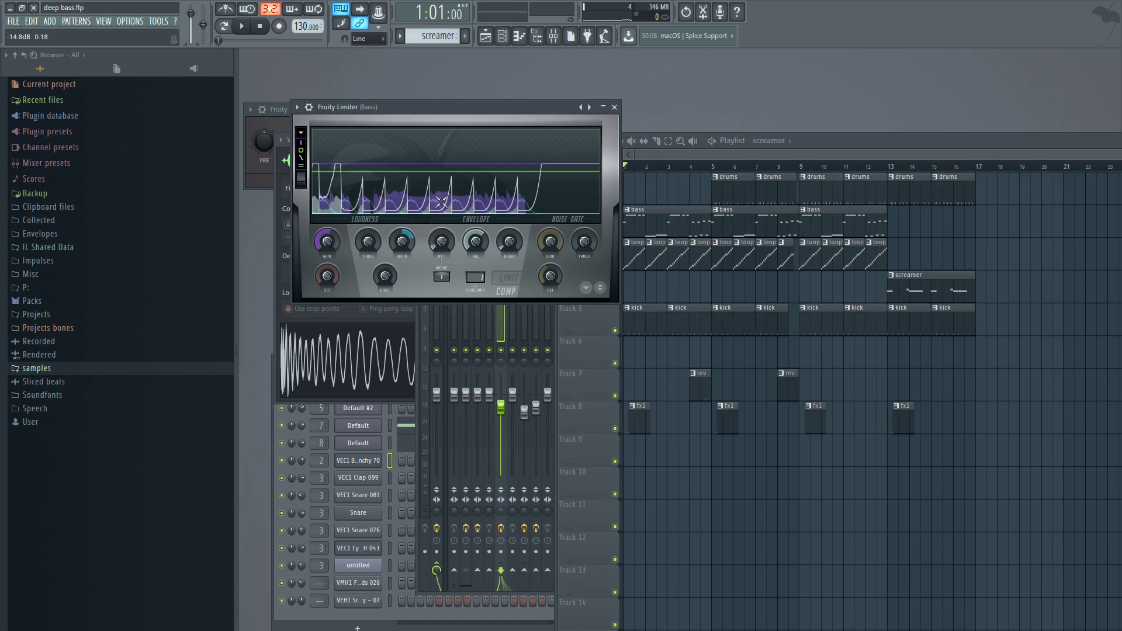
key(space)
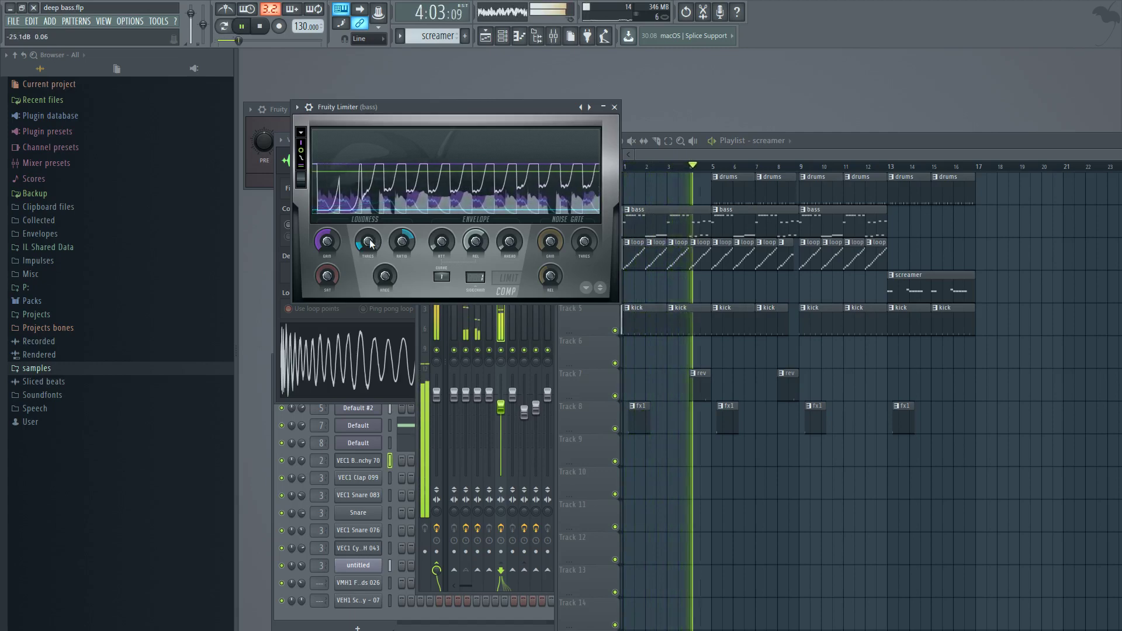
key(space)
Step: Bring up the mixer, move the bass limiter above it, and select the first Default channel in the channel rack
click(555, 40)
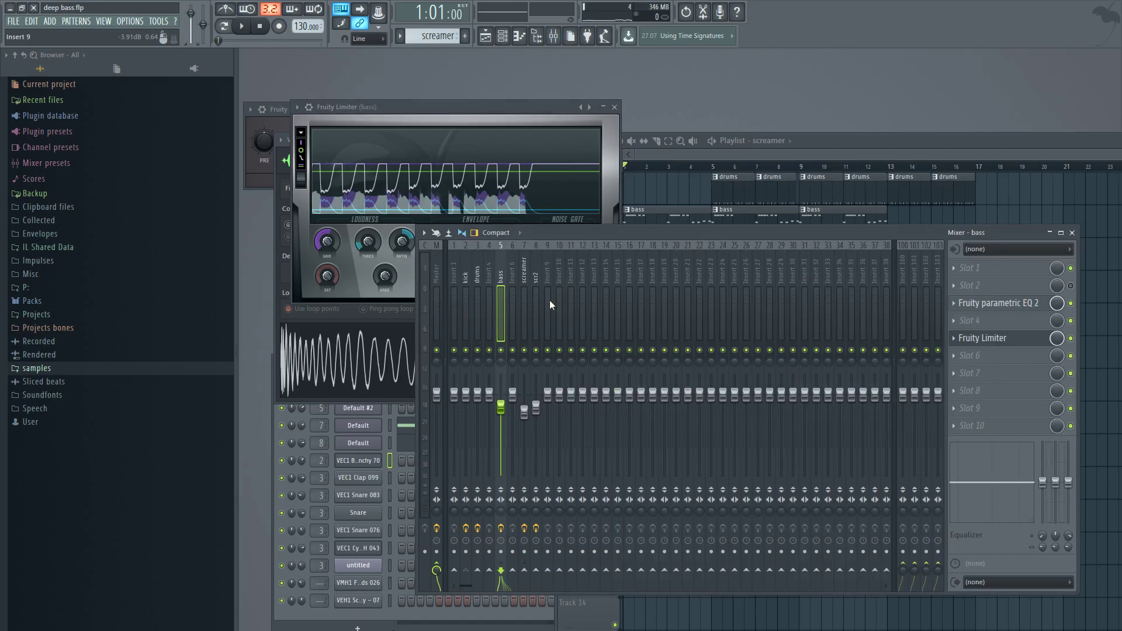
drag(492, 110, 518, 58)
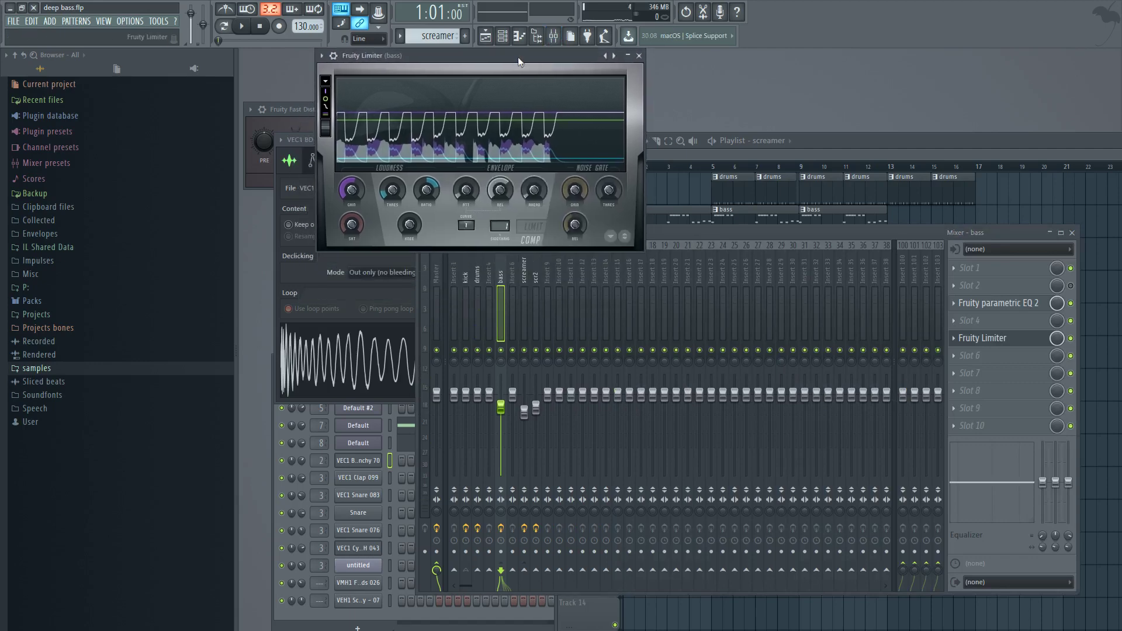
key(F6)
mouse_move(474, 372)
mouse_down()
mouse_move(474, 391)
mouse_move(485, 369)
mouse_up()
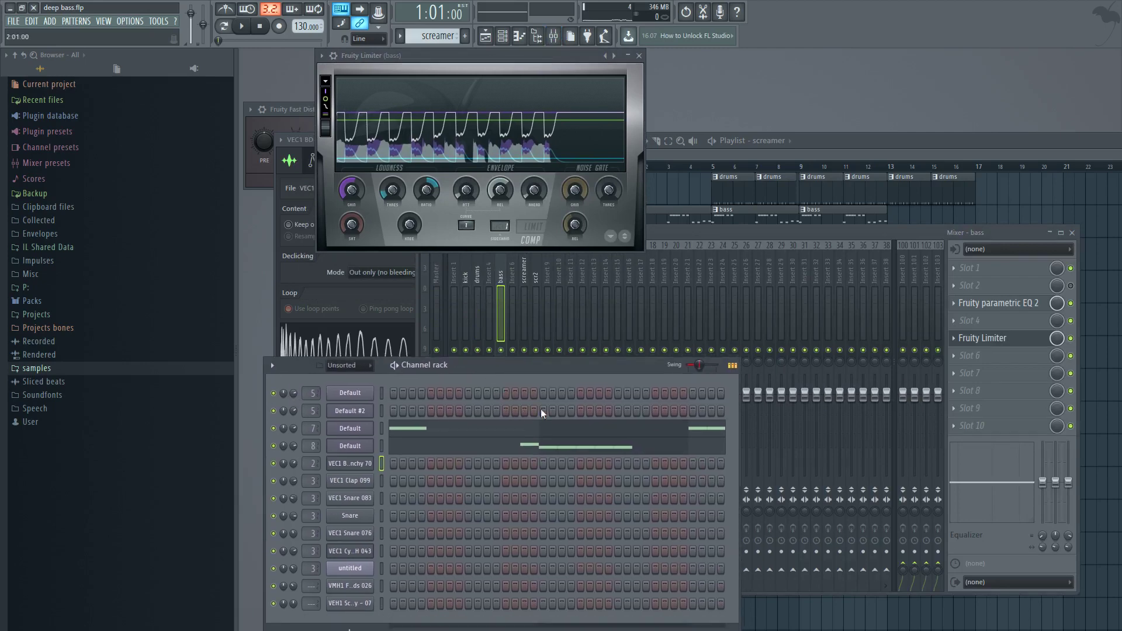
click(384, 392)
Step: Return to the mixer's kick and Master tracks, examine the Master's Fruity parametric EQ 2 curve, and close it
click(465, 272)
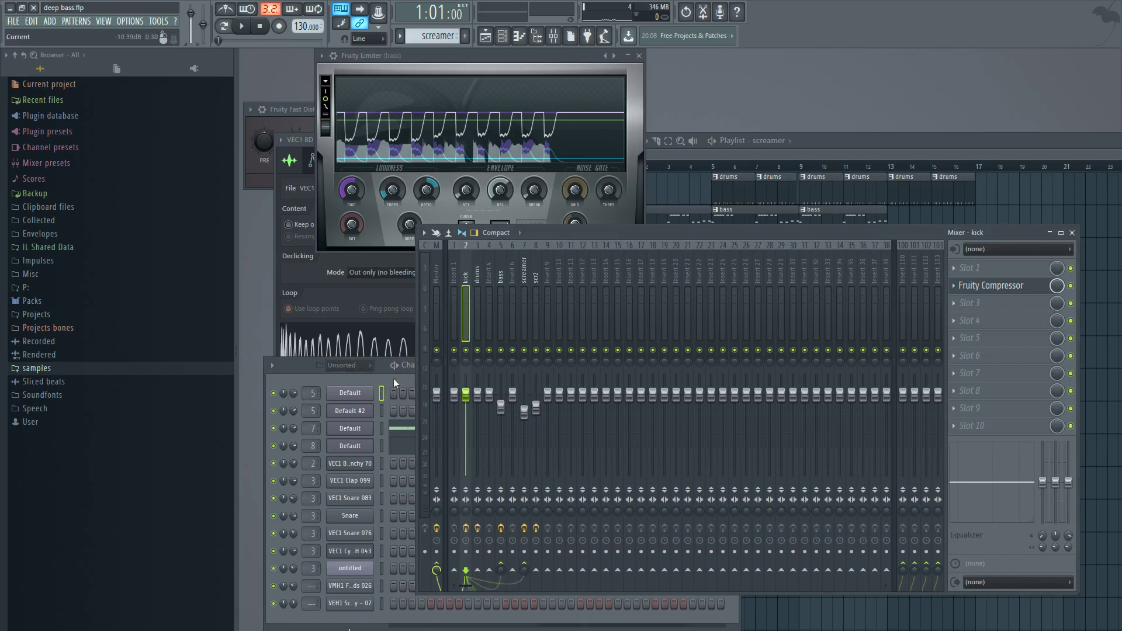
click(440, 280)
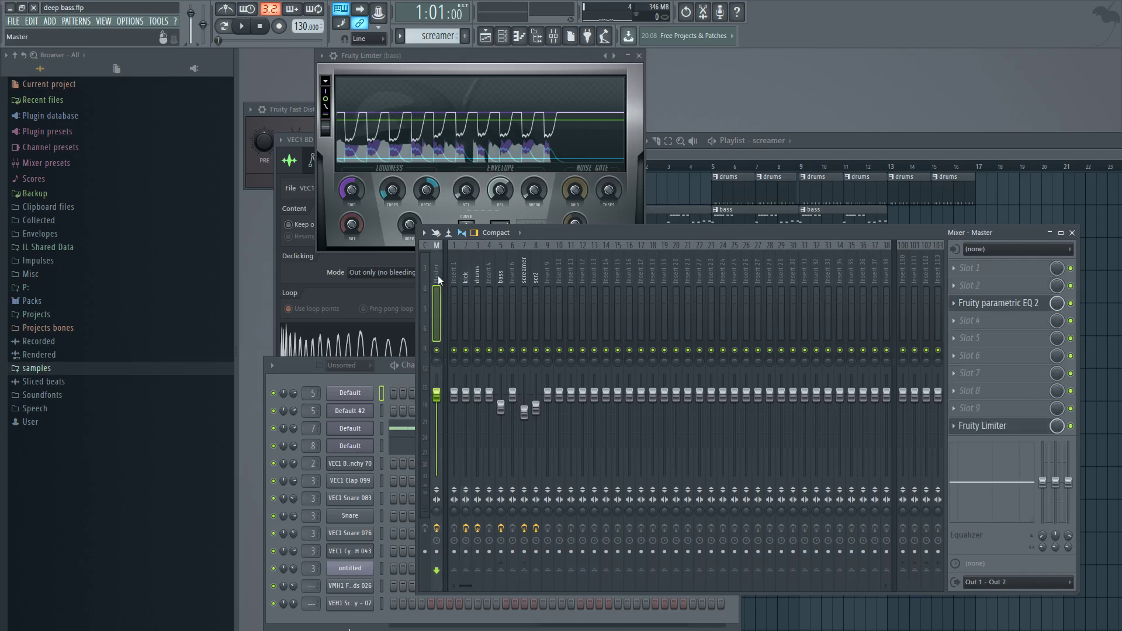
click(992, 309)
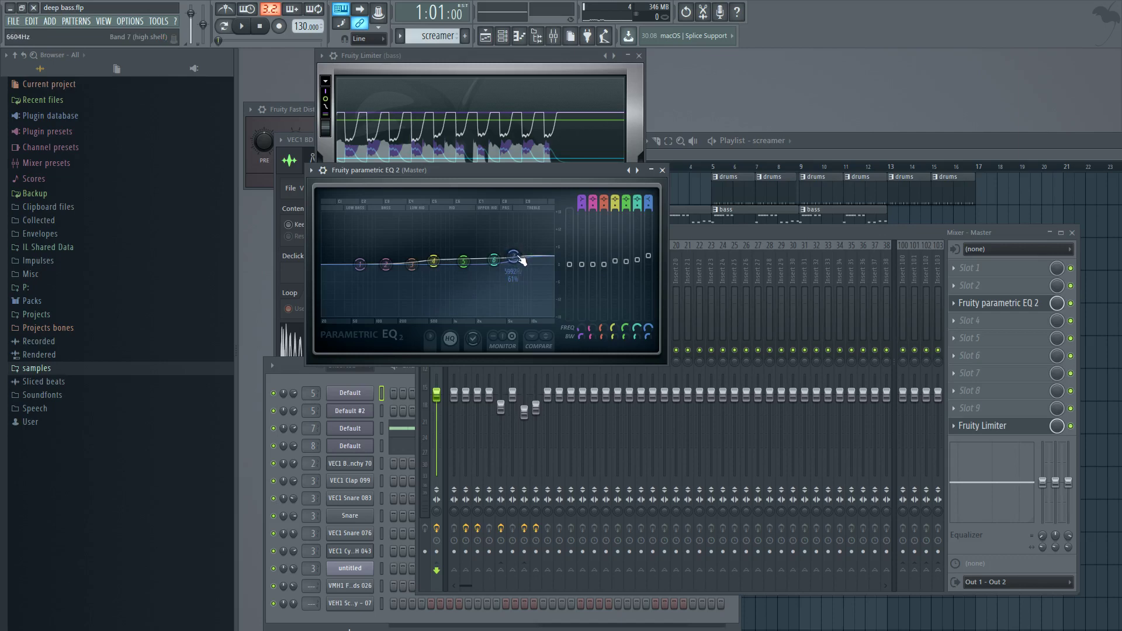
click(662, 170)
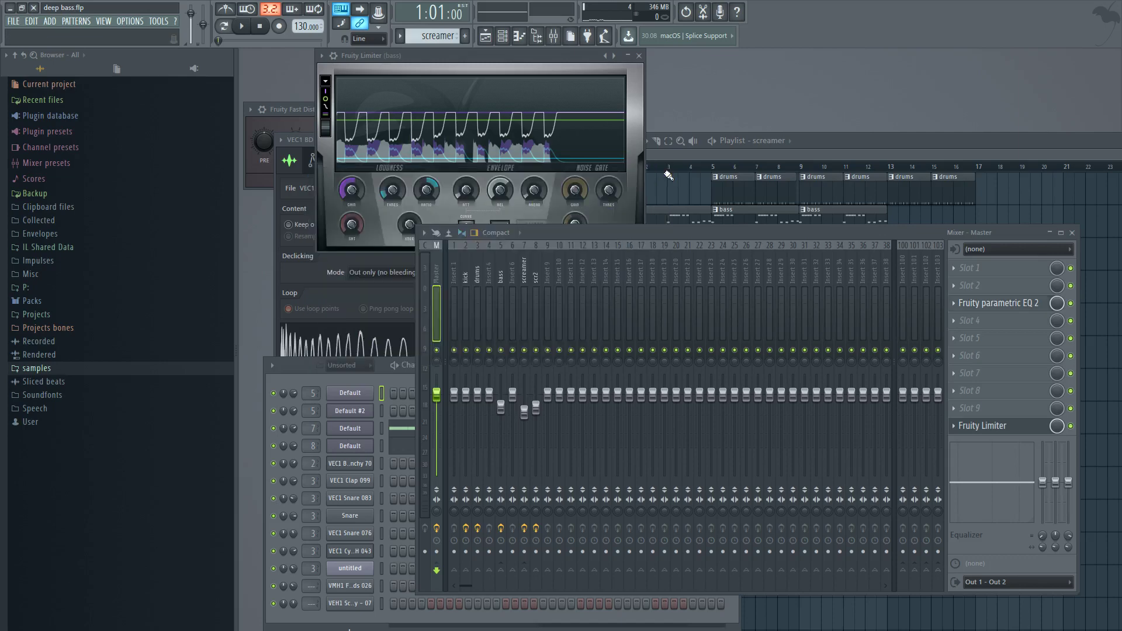
Step: Open the Fruity Limiter on the Master track and adjust its gain while auditioning the song
click(982, 426)
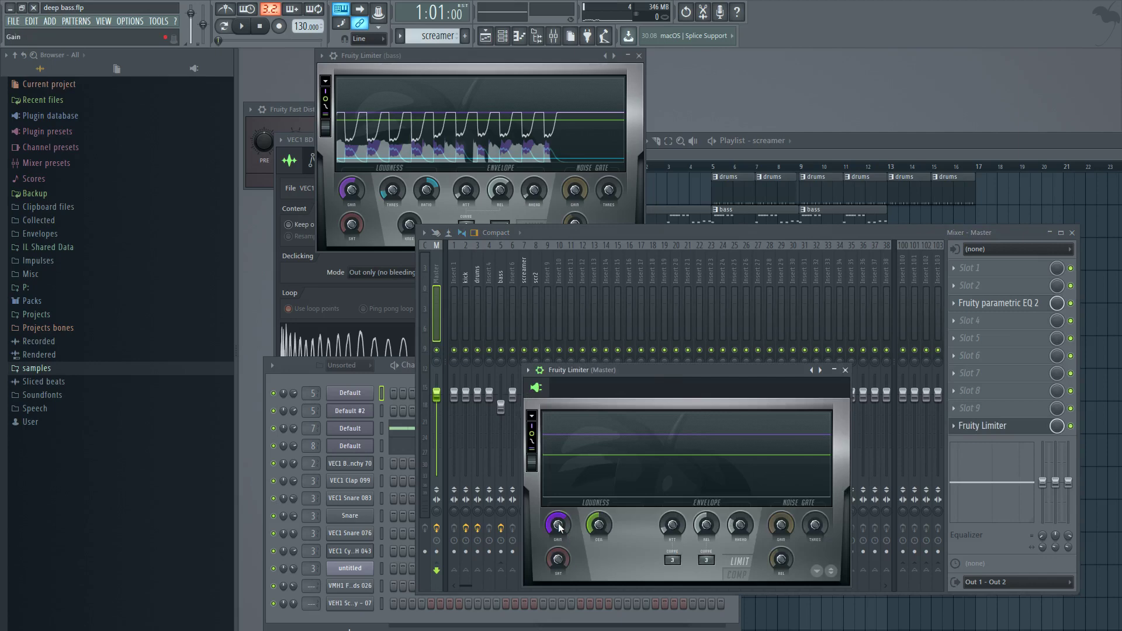
key(space)
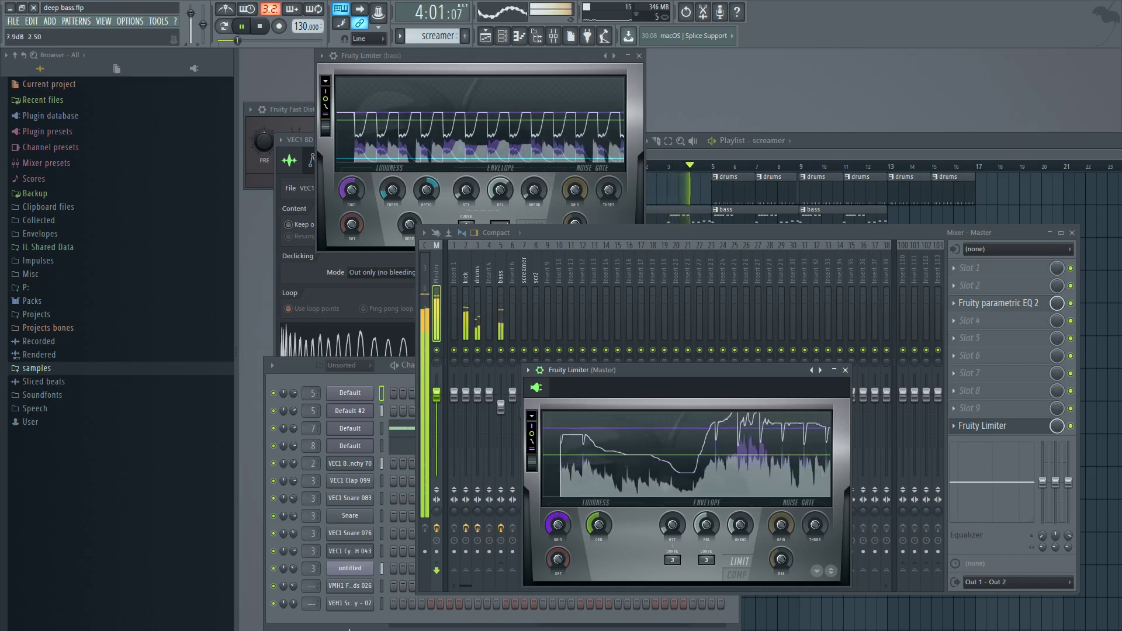
drag(558, 525, 558, 528)
key(space)
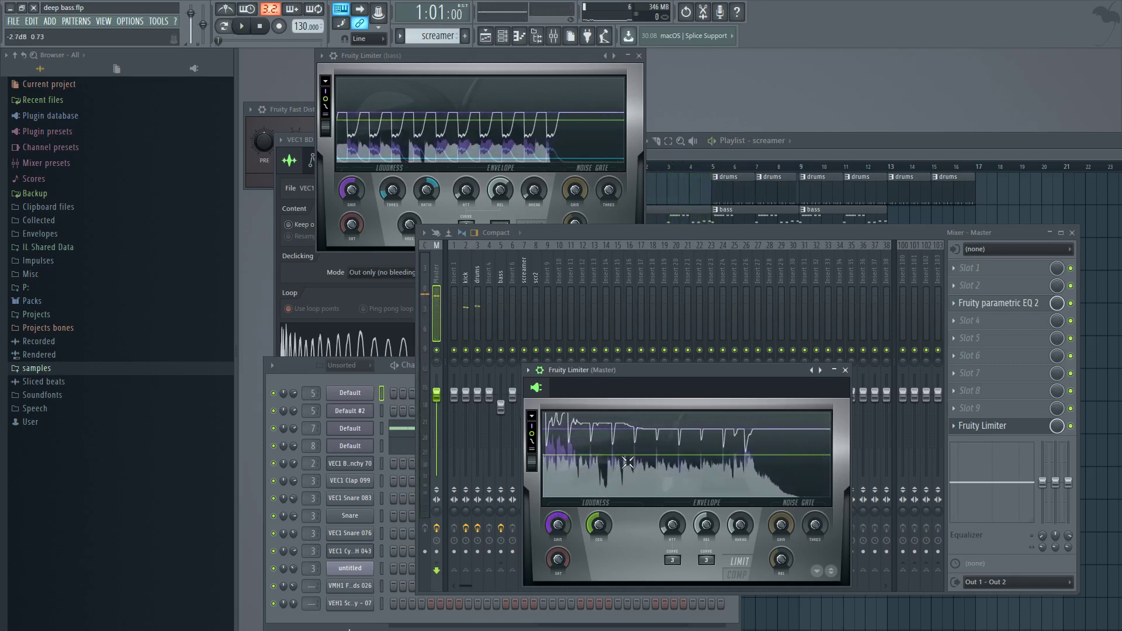
Step: Bring the playlist and mixer to the front and spread the two windows farther apart
drag(830, 144, 818, 144)
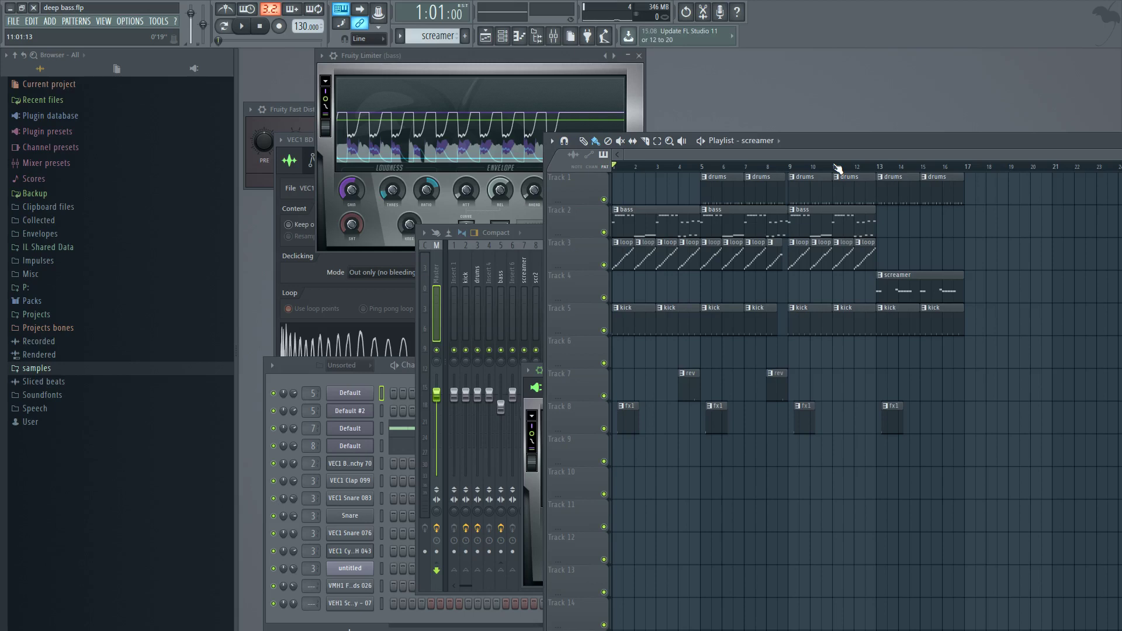
drag(826, 147, 862, 140)
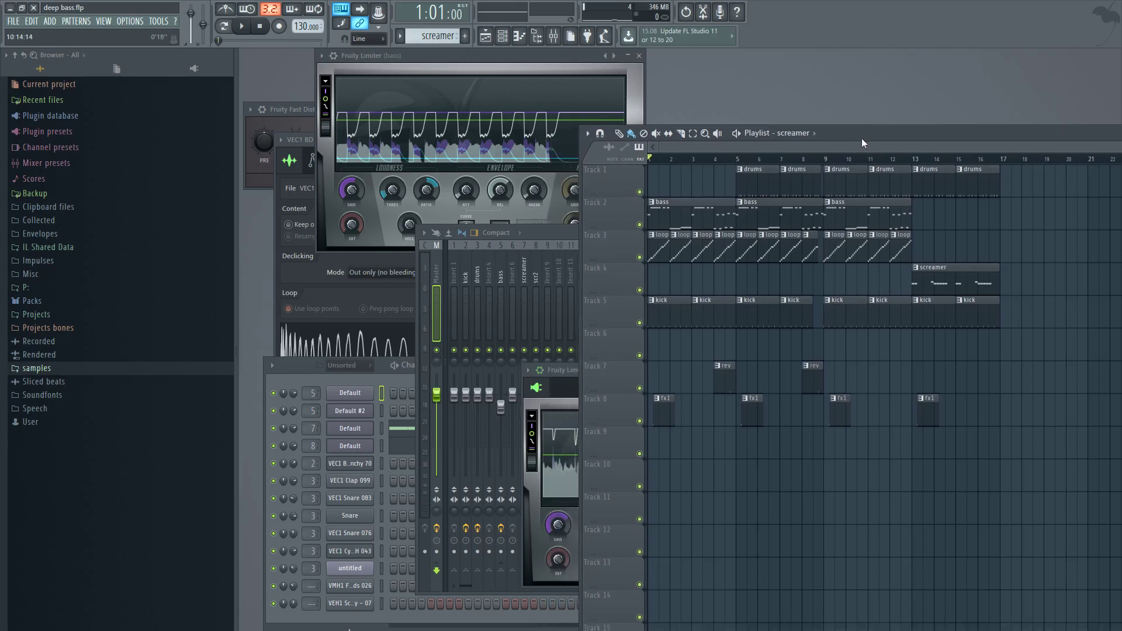
drag(537, 231, 529, 231)
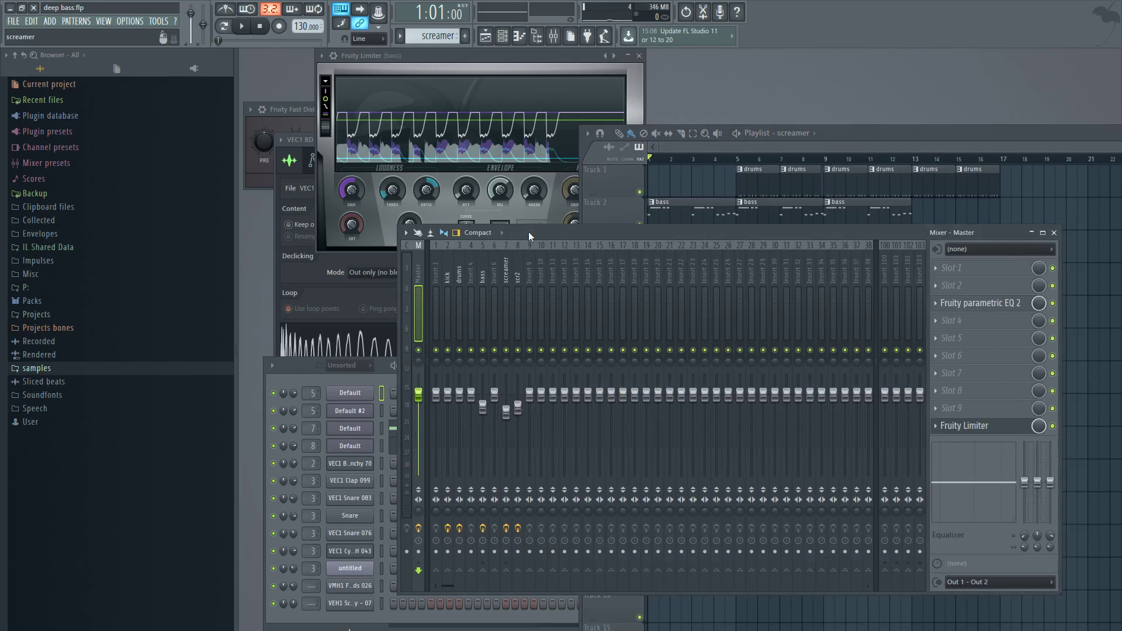
drag(533, 235, 595, 233)
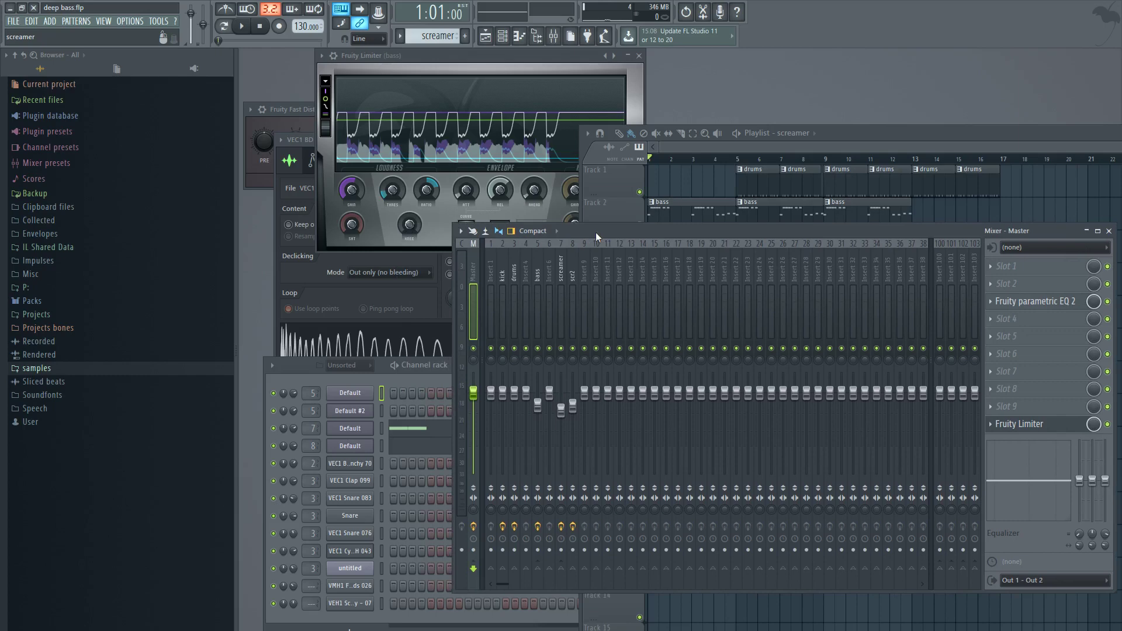